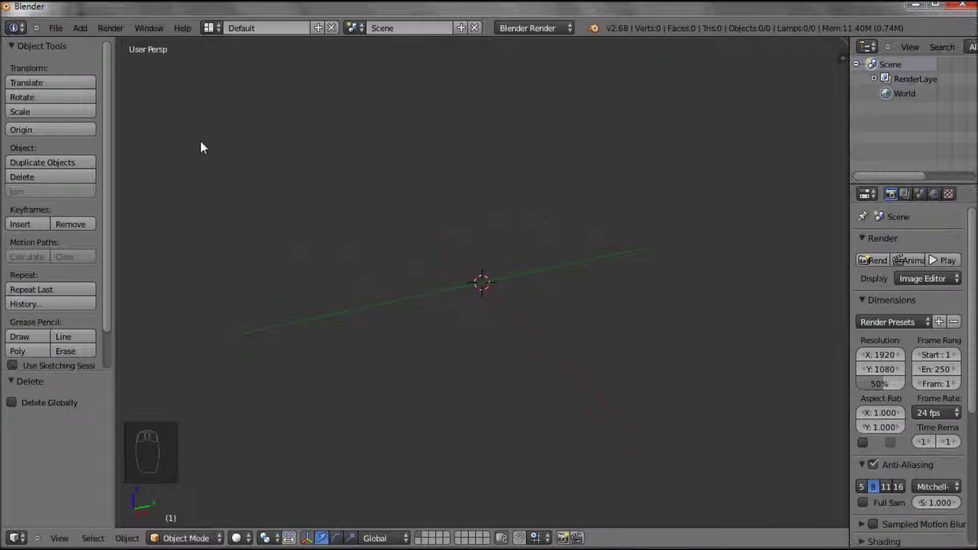
Add a UV sphere with 32 segments and 16 rings from Add > Mesh
{"action": "left_click", "coordinate": [81, 28]}
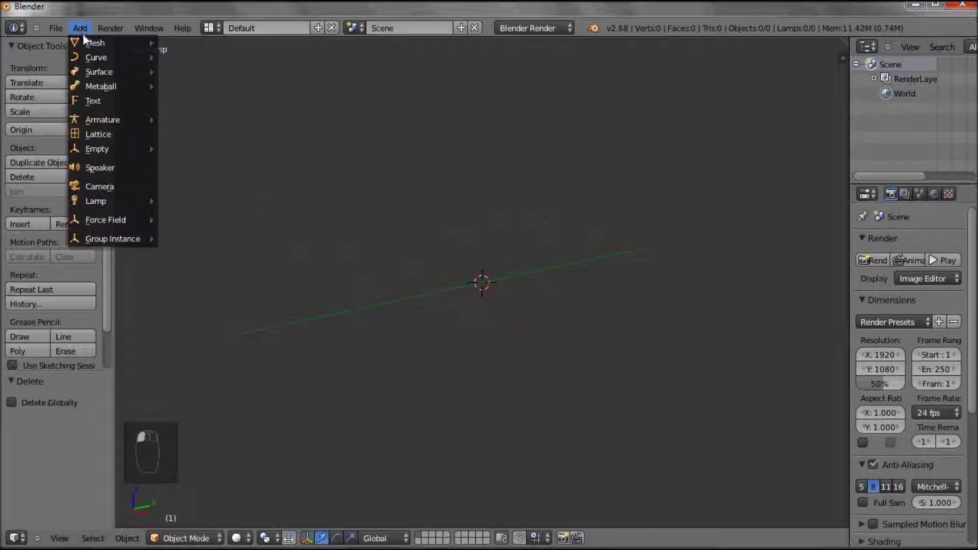
{"action": "mouse_move", "coordinate": [87, 44]}
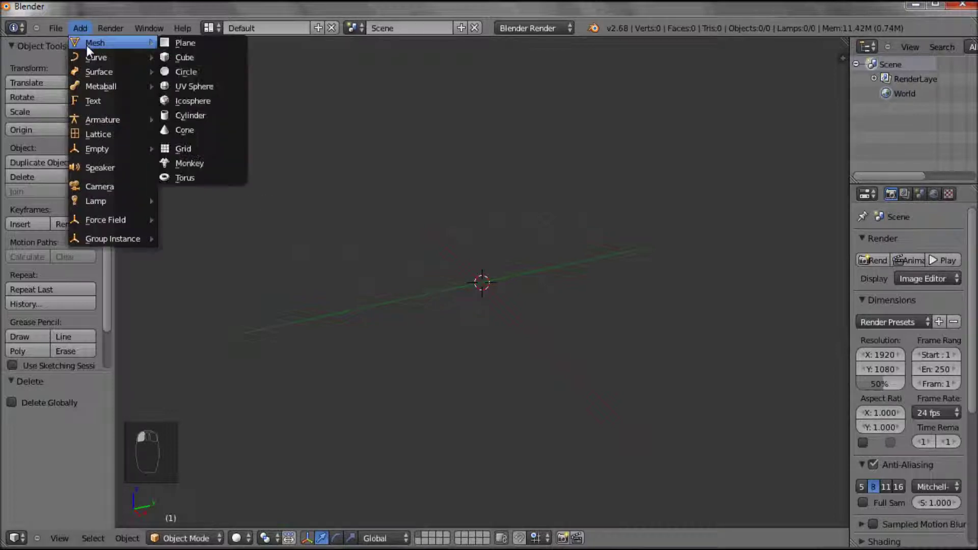
{"action": "left_click", "coordinate": [198, 84]}
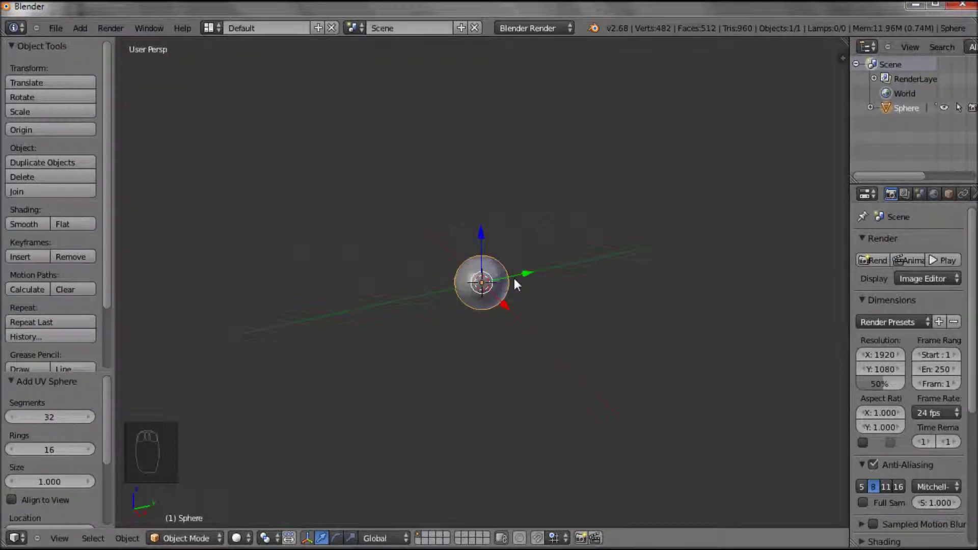
Zoom in on the sphere, place the 3D cursor, and frame it with View All
{"action": "scroll", "coordinate": [518, 278], "scroll_direction": "up", "scroll_amount": 7}
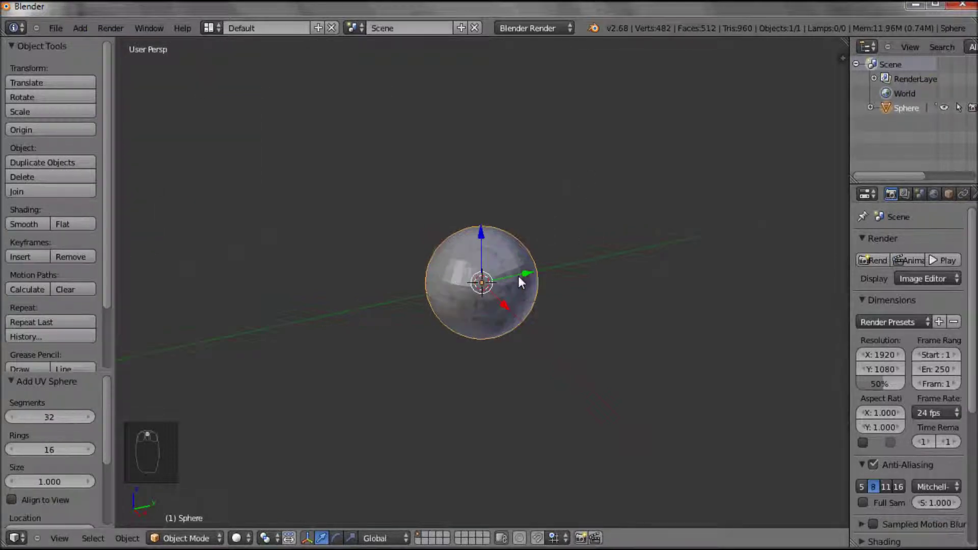
{"action": "scroll", "coordinate": [518, 270], "scroll_direction": "up", "scroll_amount": 2}
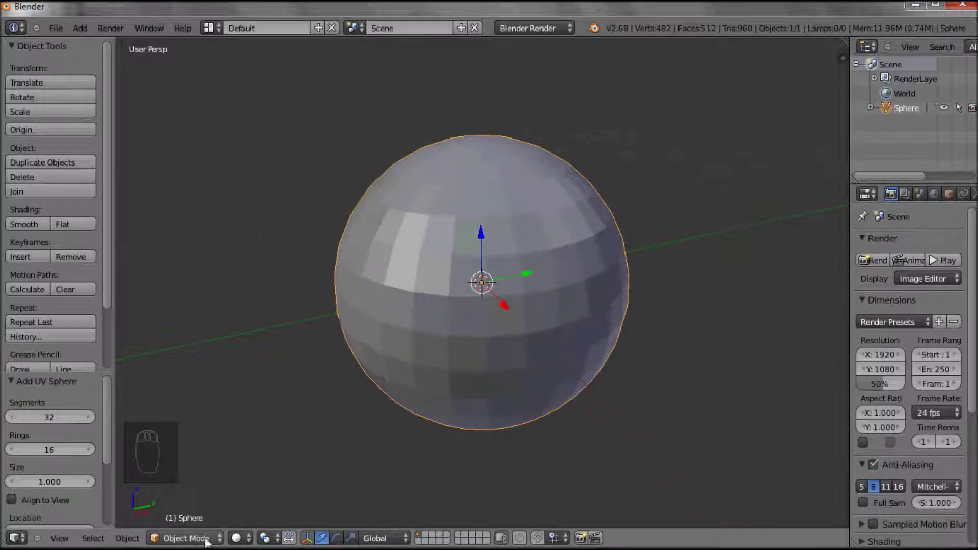
{"action": "left_click", "coordinate": [141, 441]}
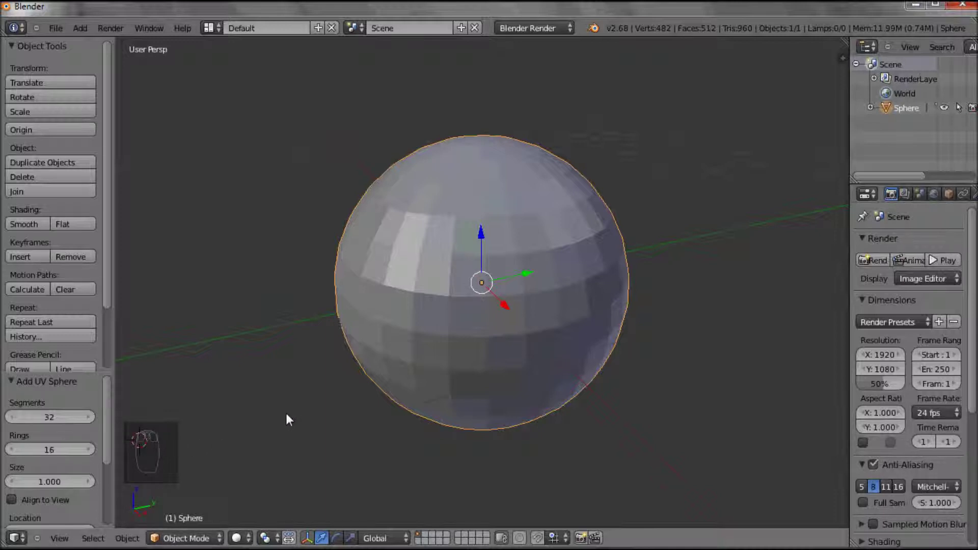
{"action": "key", "text": "Home"}
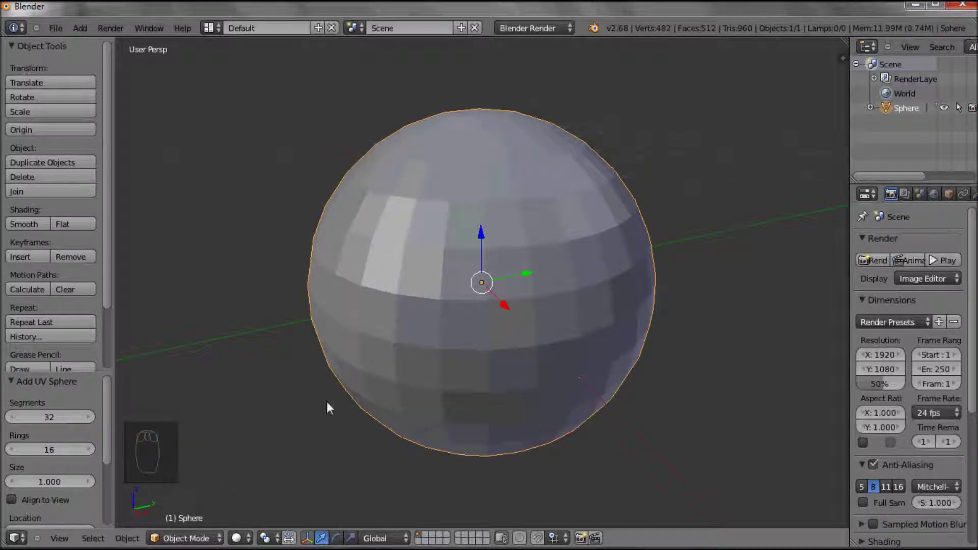
Switch the sphere from Object Mode to Edit Mode, then on to Sculpt Mode
{"action": "left_click", "coordinate": [193, 538]}
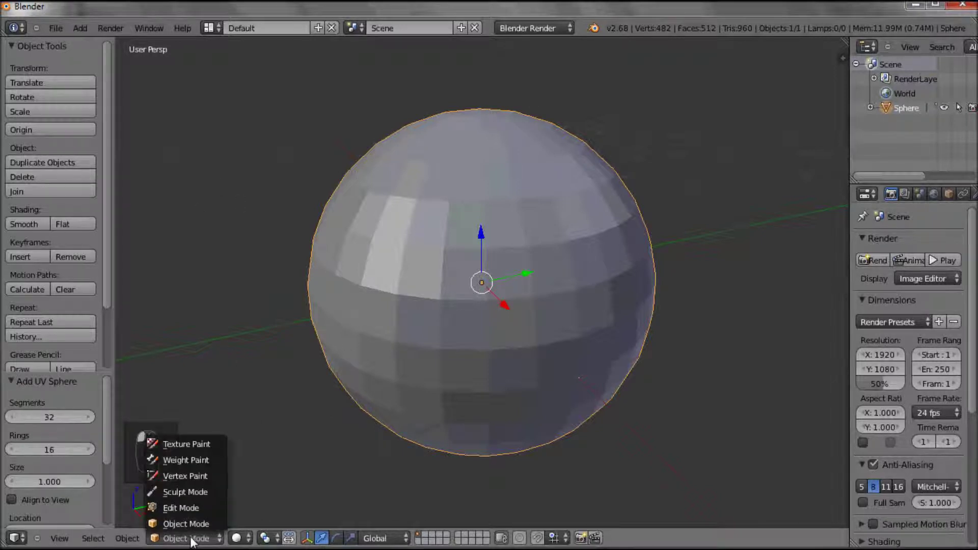
{"action": "left_click", "coordinate": [196, 508]}
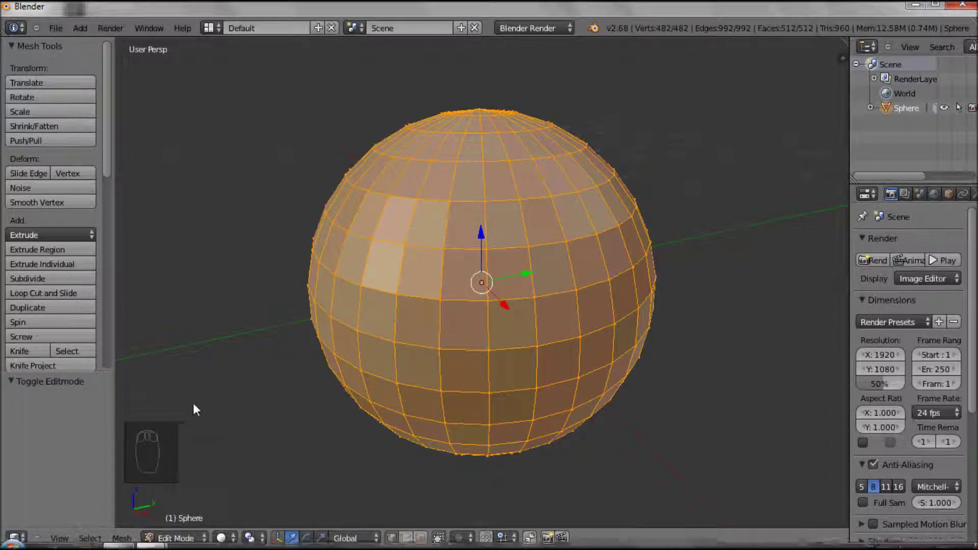
{"action": "left_click", "coordinate": [174, 538]}
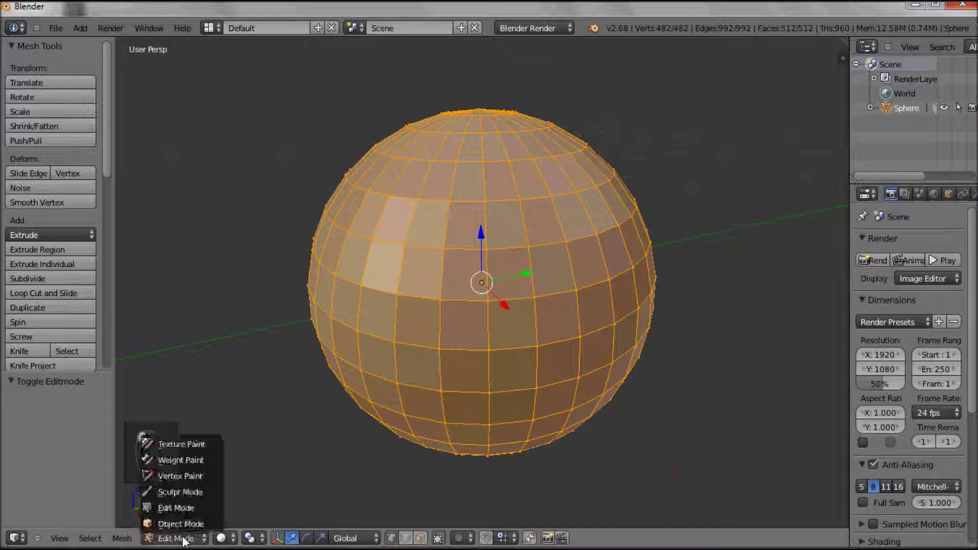
{"action": "left_click", "coordinate": [179, 491]}
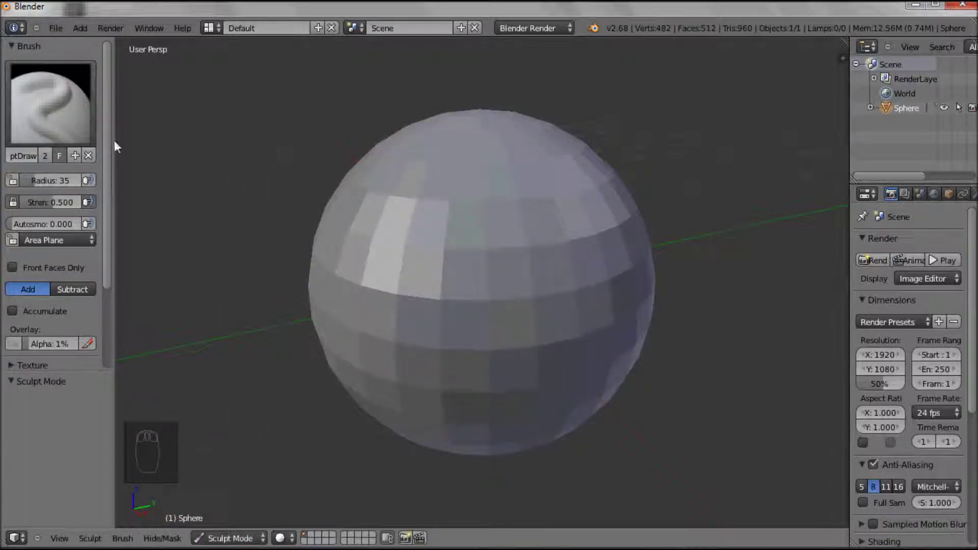
Widen the sculpt tool shelf so labels show fully, then bring up the brush browser
{"action": "left_click_drag", "start_coordinate": [121, 140], "coordinate": [176, 150]}
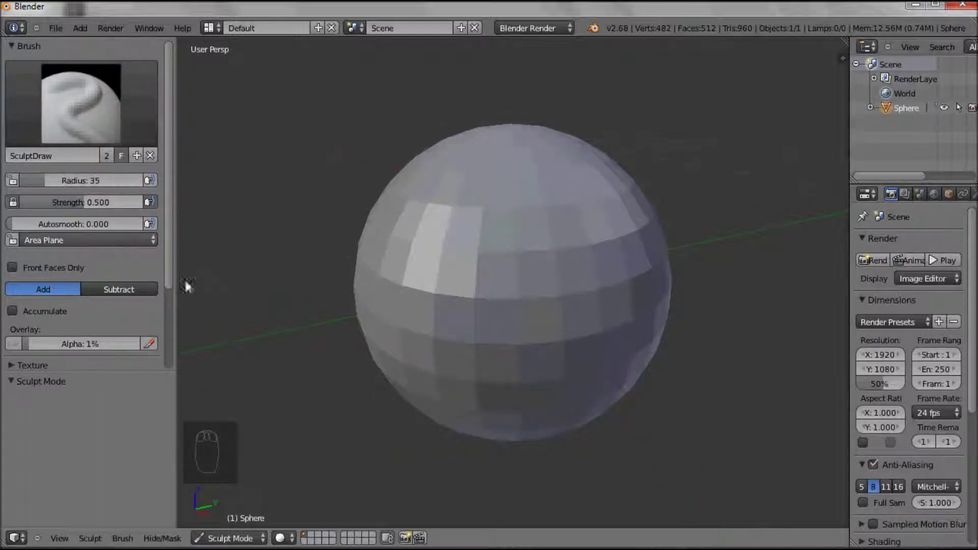
{"action": "key", "text": "t"}
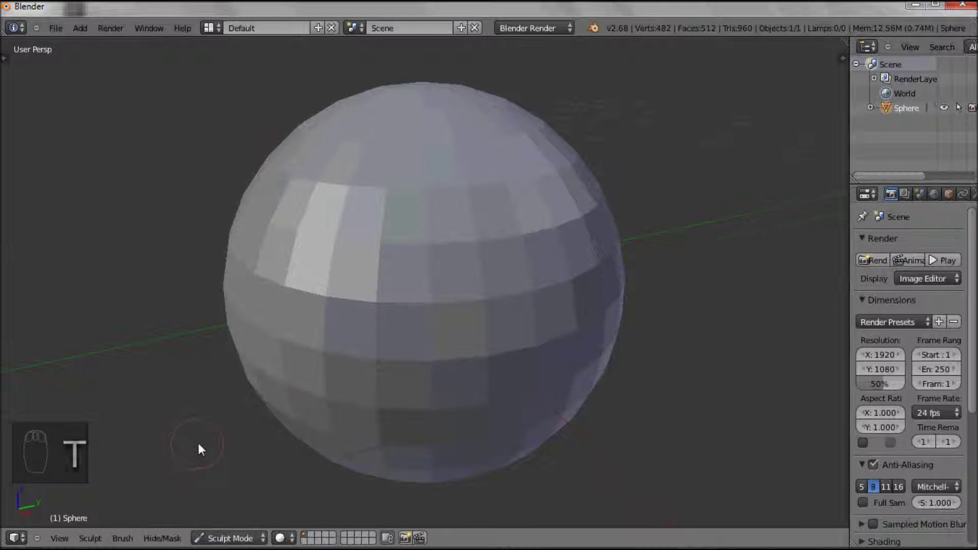
{"action": "key", "text": "t"}
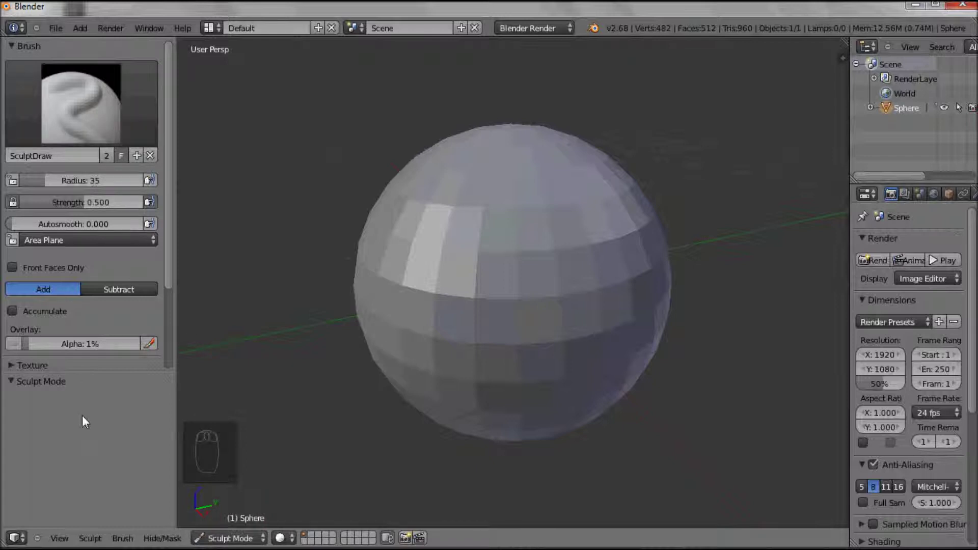
{"action": "scroll", "coordinate": [166, 183], "scroll_direction": "down", "scroll_amount": 2}
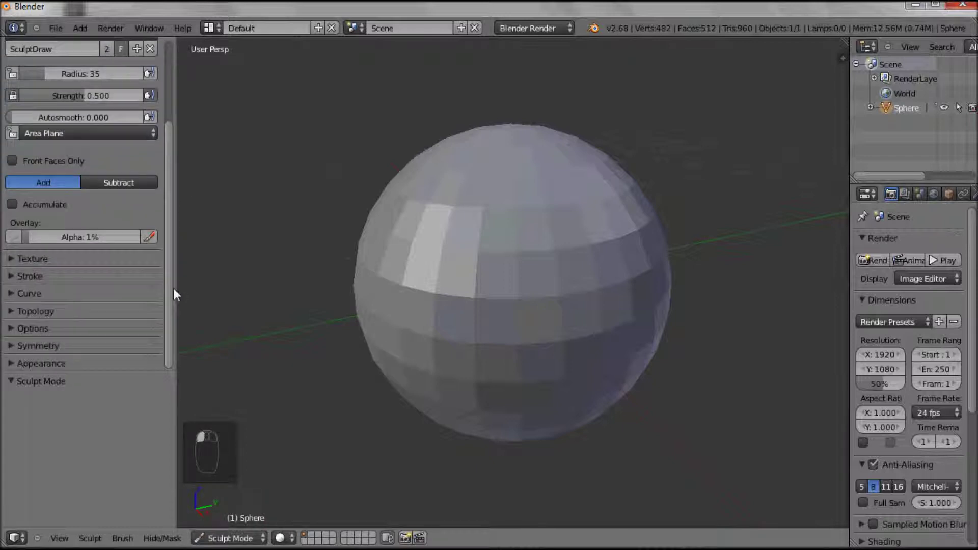
{"action": "scroll", "coordinate": [170, 206], "scroll_direction": "up", "scroll_amount": 2}
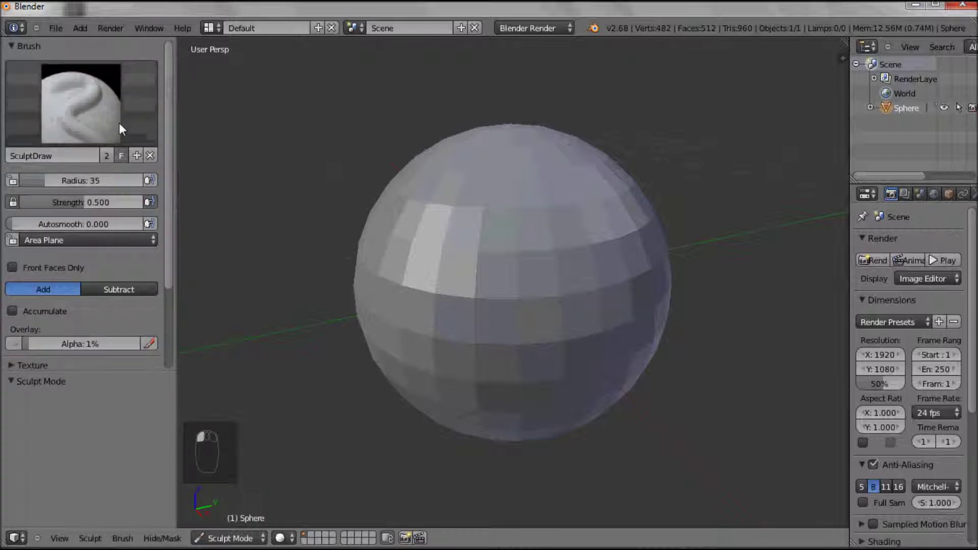
{"action": "left_click", "coordinate": [76, 107]}
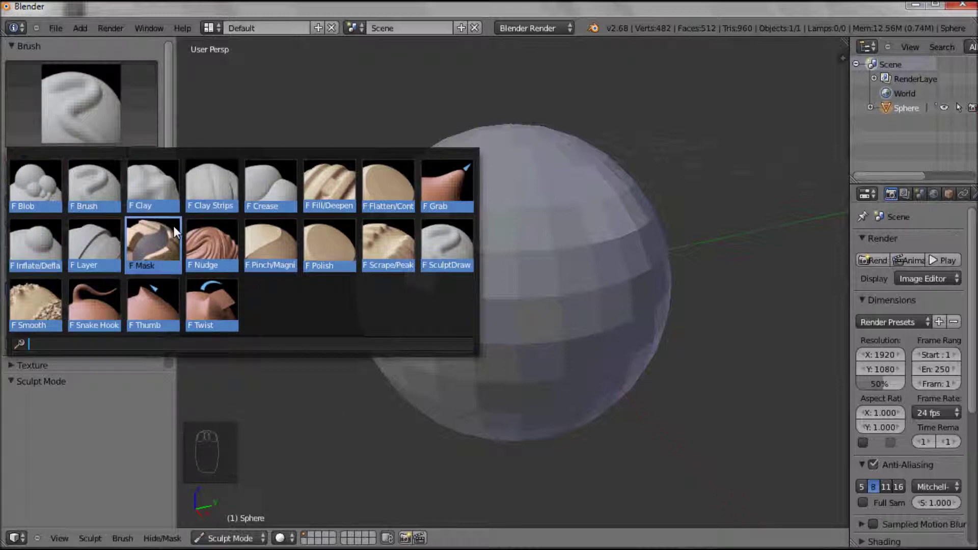
Select the Inflate/Deflate brush at radius 91 and inflate the sphere's upper-left faces
{"action": "left_click", "coordinate": [44, 238]}
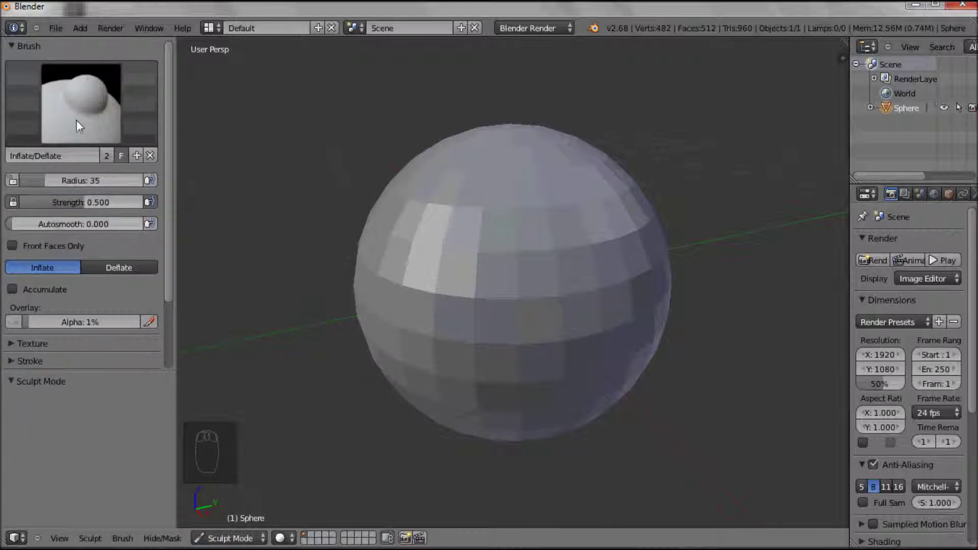
{"action": "mouse_move", "coordinate": [390, 189]}
{"action": "left_mouse_down"}
{"action": "mouse_move", "coordinate": [403, 201]}
{"action": "mouse_move", "coordinate": [390, 203]}
{"action": "mouse_move", "coordinate": [397, 181]}
{"action": "left_mouse_up"}
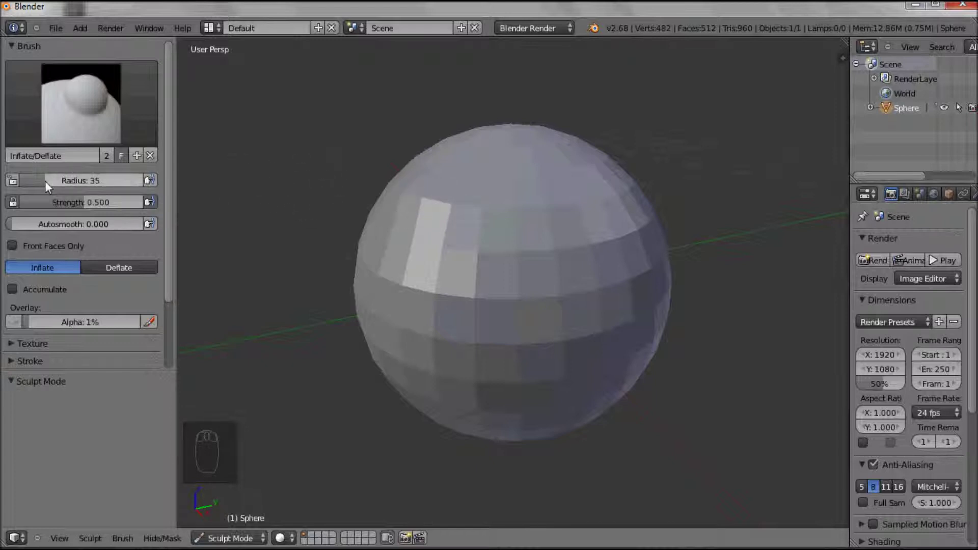
{"action": "left_click_drag", "start_coordinate": [45, 182], "coordinate": [78, 179]}
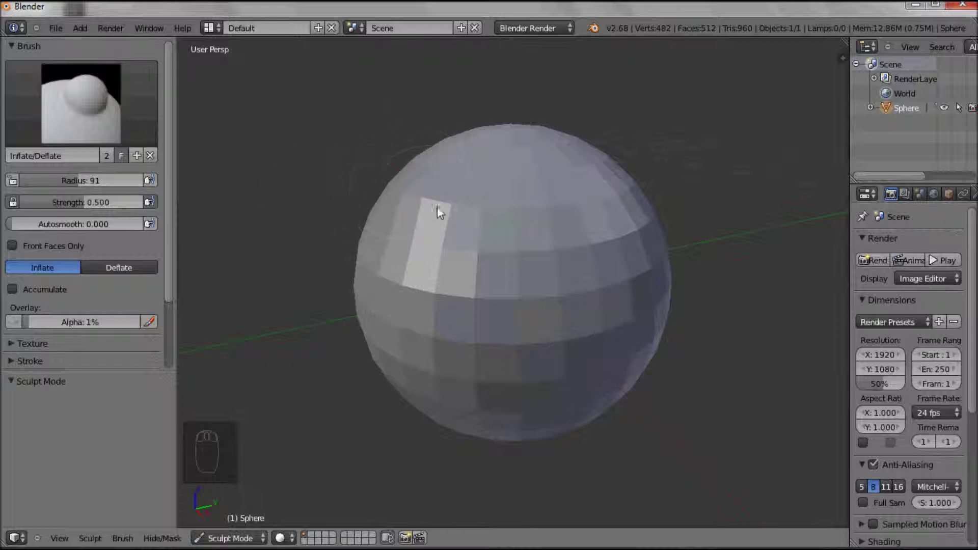
{"action": "mouse_move", "coordinate": [428, 210]}
{"action": "left_mouse_down"}
{"action": "mouse_move", "coordinate": [393, 204]}
{"action": "mouse_move", "coordinate": [423, 228]}
{"action": "mouse_move", "coordinate": [442, 196]}
{"action": "mouse_move", "coordinate": [409, 180]}
{"action": "mouse_move", "coordinate": [390, 222]}
{"action": "mouse_move", "coordinate": [404, 272]}
{"action": "mouse_move", "coordinate": [463, 253]}
{"action": "left_mouse_up"}
{"action": "mouse_move", "coordinate": [386, 229]}
{"action": "left_mouse_down"}
{"action": "mouse_move", "coordinate": [413, 279]}
{"action": "mouse_move", "coordinate": [453, 254]}
{"action": "mouse_move", "coordinate": [419, 206]}
{"action": "mouse_move", "coordinate": [393, 243]}
{"action": "mouse_move", "coordinate": [428, 236]}
{"action": "left_mouse_up"}
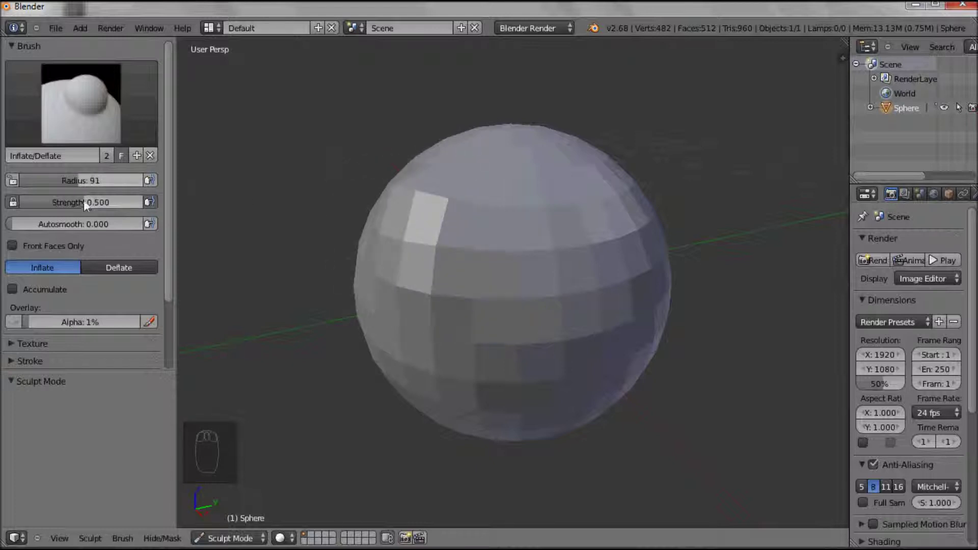
Raise brush strength to 0.699, inflate the upper-right faces, and reopen the brush browser
{"action": "left_click_drag", "start_coordinate": [83, 201], "coordinate": [106, 201]}
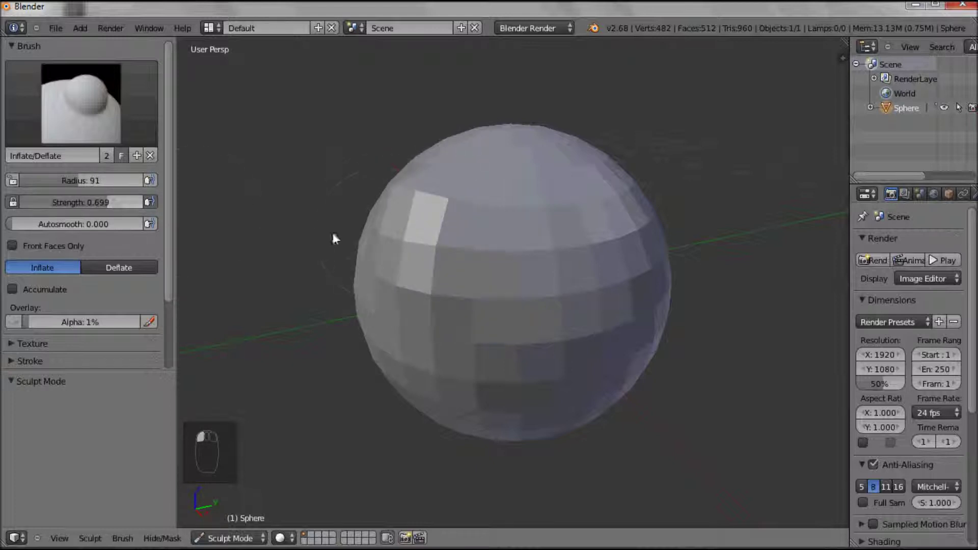
{"action": "mouse_move", "coordinate": [333, 238]}
{"action": "left_mouse_down"}
{"action": "mouse_move", "coordinate": [450, 226]}
{"action": "mouse_move", "coordinate": [412, 208]}
{"action": "mouse_move", "coordinate": [386, 253]}
{"action": "mouse_move", "coordinate": [397, 282]}
{"action": "mouse_move", "coordinate": [444, 276]}
{"action": "mouse_move", "coordinate": [457, 227]}
{"action": "mouse_move", "coordinate": [401, 180]}
{"action": "mouse_move", "coordinate": [355, 215]}
{"action": "mouse_move", "coordinate": [424, 237]}
{"action": "mouse_move", "coordinate": [405, 213]}
{"action": "mouse_move", "coordinate": [418, 266]}
{"action": "mouse_move", "coordinate": [398, 260]}
{"action": "mouse_move", "coordinate": [428, 221]}
{"action": "left_mouse_up"}
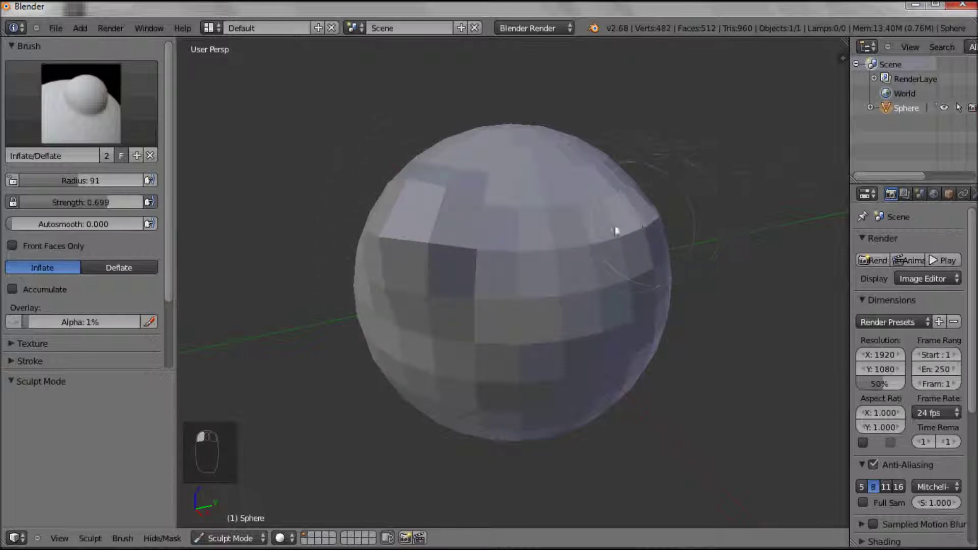
{"action": "mouse_move", "coordinate": [620, 212]}
{"action": "left_mouse_down"}
{"action": "mouse_move", "coordinate": [644, 166]}
{"action": "mouse_move", "coordinate": [637, 236]}
{"action": "mouse_move", "coordinate": [648, 255]}
{"action": "left_mouse_up"}
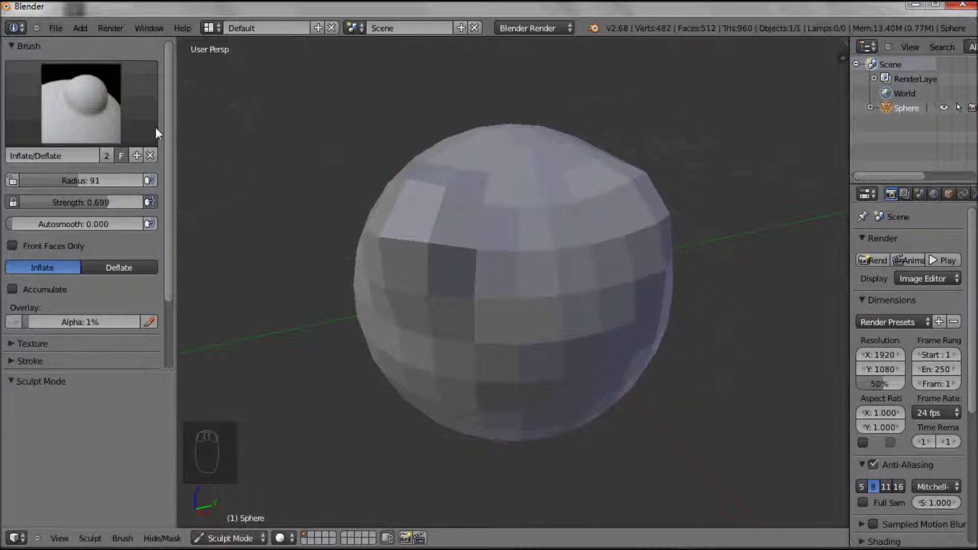
{"action": "left_click", "coordinate": [94, 111]}
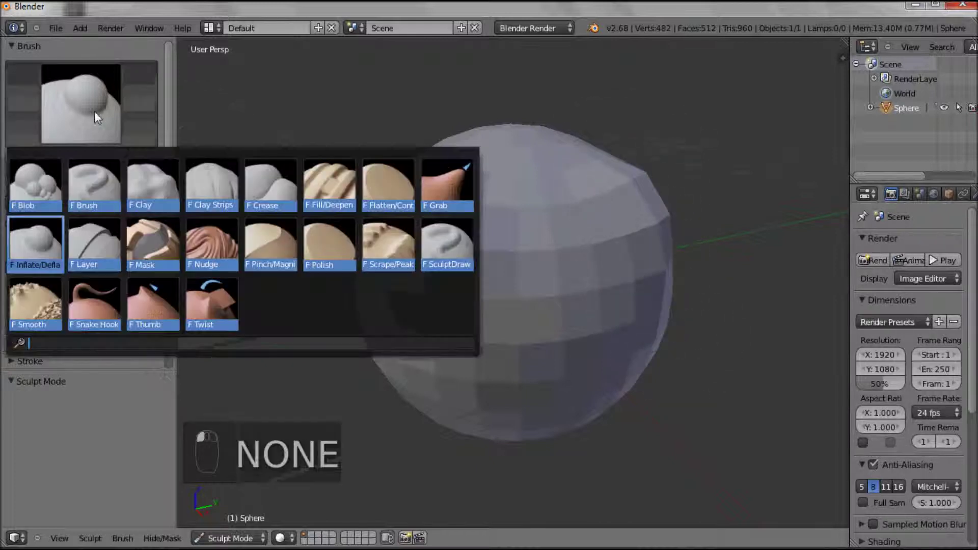
Pull out the lower-right edge with Snake Hook, then soften the right-side bulge with Smooth
{"action": "left_click", "coordinate": [94, 304]}
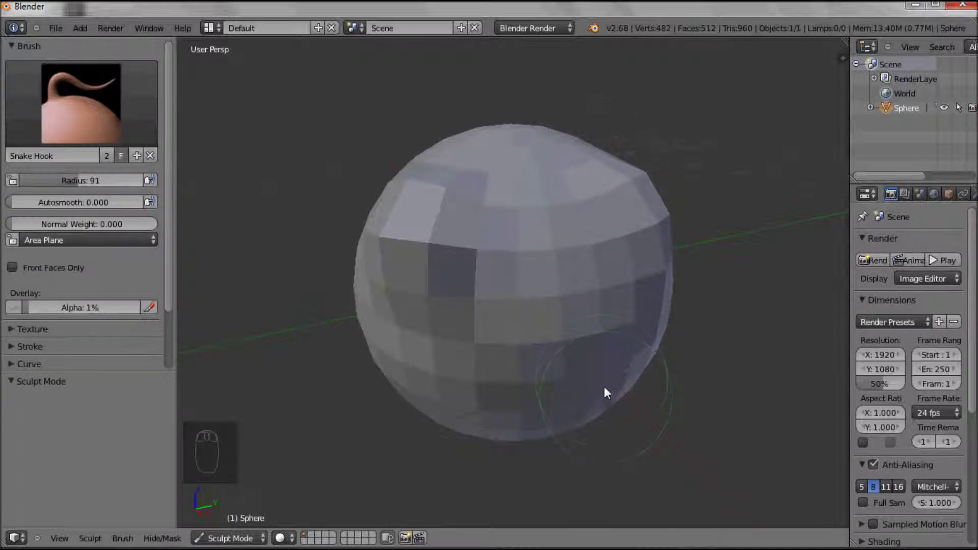
{"action": "mouse_move", "coordinate": [605, 389]}
{"action": "left_mouse_down"}
{"action": "mouse_move", "coordinate": [631, 405]}
{"action": "mouse_move", "coordinate": [635, 369]}
{"action": "mouse_move", "coordinate": [649, 360]}
{"action": "mouse_move", "coordinate": [674, 371]}
{"action": "mouse_move", "coordinate": [658, 326]}
{"action": "mouse_move", "coordinate": [693, 314]}
{"action": "mouse_move", "coordinate": [669, 288]}
{"action": "mouse_move", "coordinate": [704, 262]}
{"action": "mouse_move", "coordinate": [613, 302]}
{"action": "mouse_move", "coordinate": [655, 365]}
{"action": "mouse_move", "coordinate": [613, 387]}
{"action": "mouse_move", "coordinate": [614, 426]}
{"action": "left_mouse_up"}
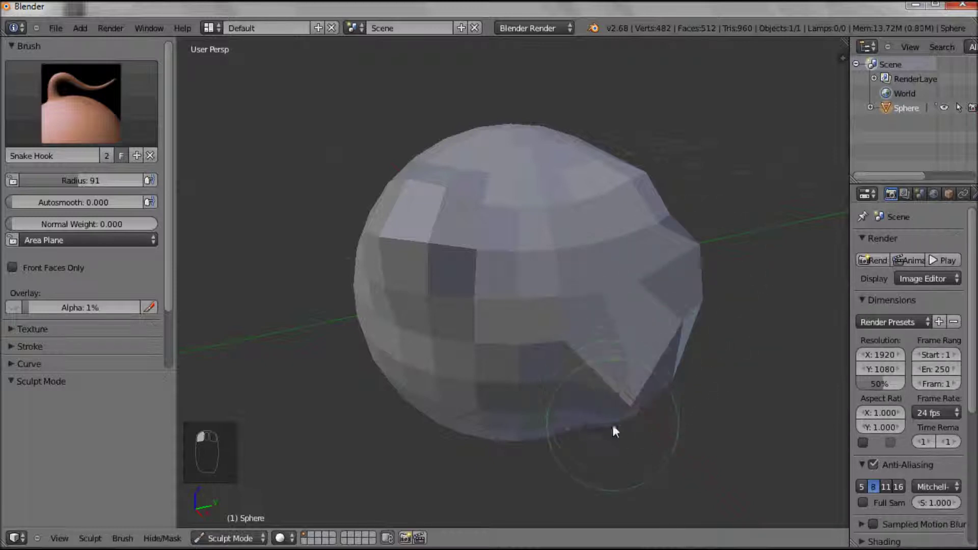
{"action": "left_click", "coordinate": [72, 118]}
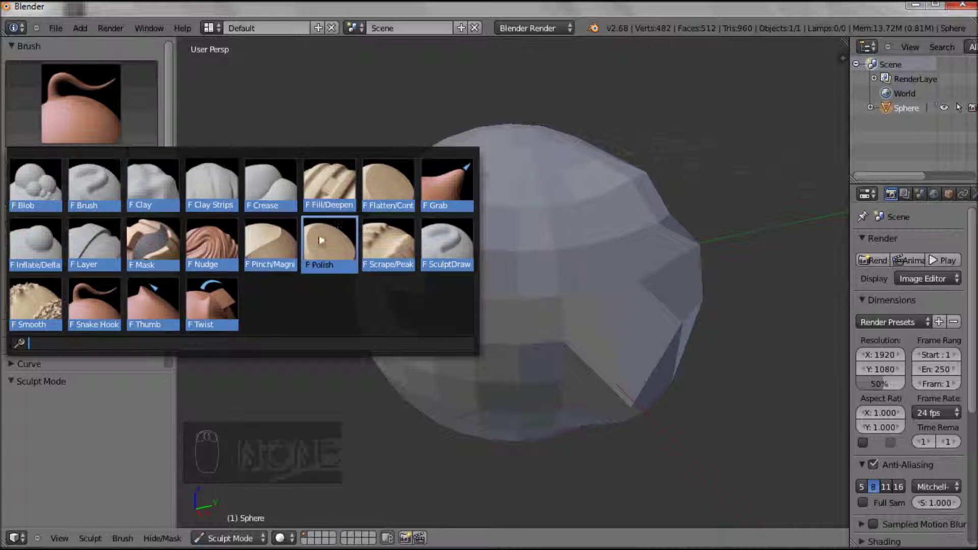
{"action": "left_click", "coordinate": [38, 301]}
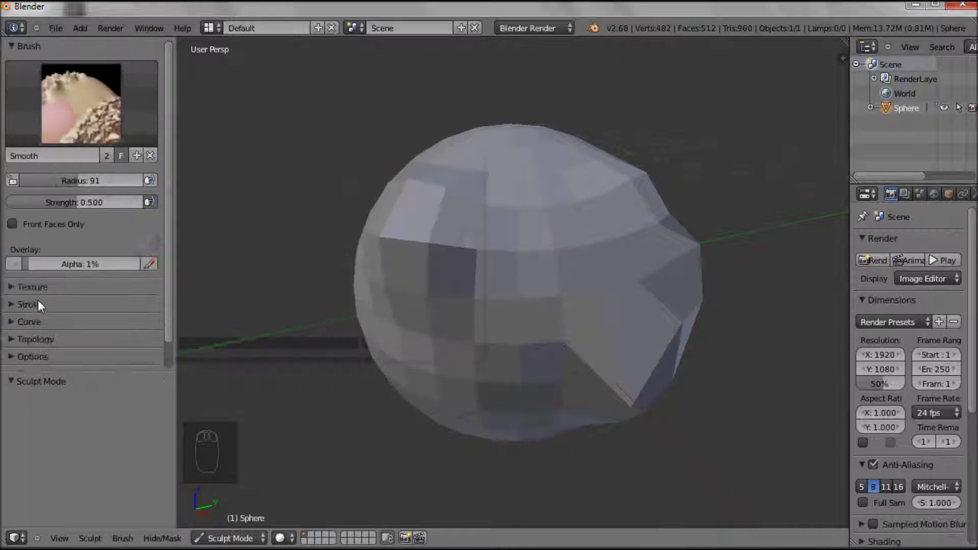
{"action": "mouse_move", "coordinate": [606, 378]}
{"action": "left_mouse_down"}
{"action": "mouse_move", "coordinate": [666, 310]}
{"action": "mouse_move", "coordinate": [678, 250]}
{"action": "mouse_move", "coordinate": [639, 230]}
{"action": "mouse_move", "coordinate": [641, 198]}
{"action": "mouse_move", "coordinate": [585, 177]}
{"action": "mouse_move", "coordinate": [631, 216]}
{"action": "mouse_move", "coordinate": [607, 247]}
{"action": "left_mouse_up"}
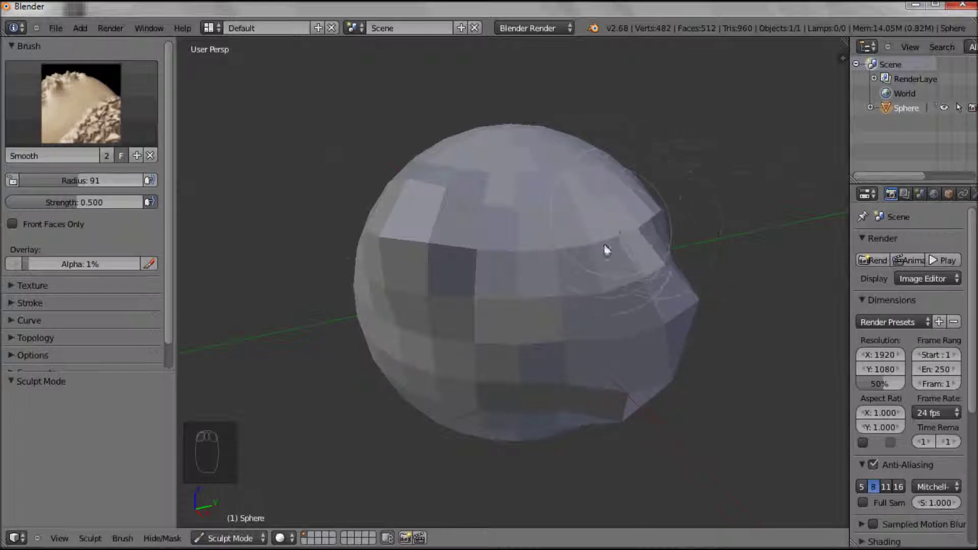
{"action": "left_click", "coordinate": [65, 106]}
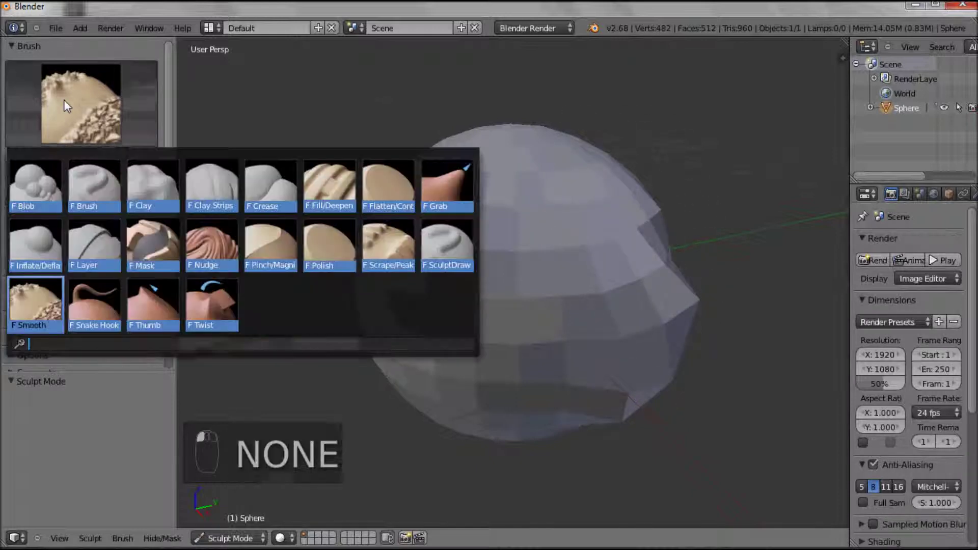
With the Brush brush, carve vertical bands and a recessed block into the sphere's front-left
{"action": "left_click", "coordinate": [98, 180]}
{"action": "mouse_move", "coordinate": [490, 181]}
{"action": "left_mouse_down"}
{"action": "mouse_move", "coordinate": [457, 277]}
{"action": "mouse_move", "coordinate": [456, 334]}
{"action": "mouse_move", "coordinate": [489, 408]}
{"action": "left_mouse_up"}
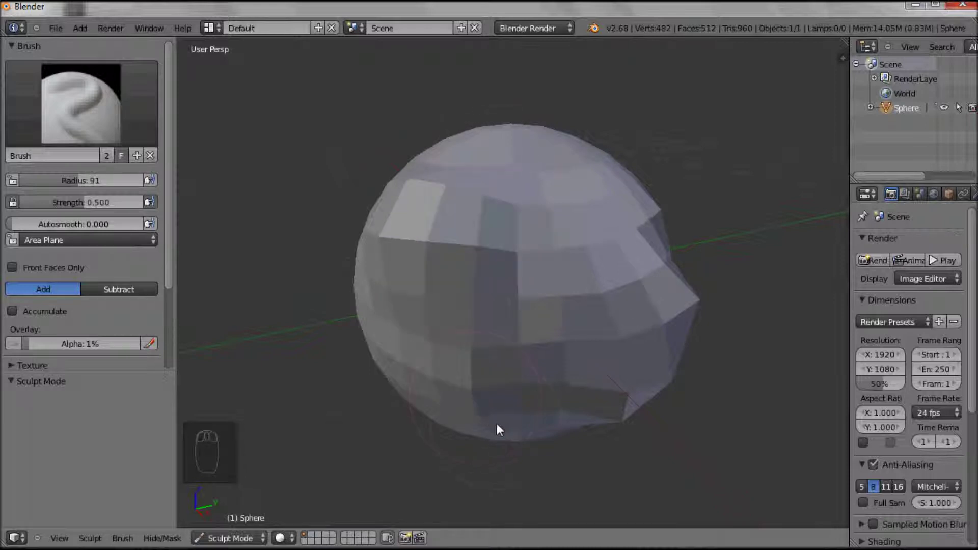
{"action": "mouse_move", "coordinate": [442, 280]}
{"action": "left_mouse_down"}
{"action": "mouse_move", "coordinate": [451, 215]}
{"action": "mouse_move", "coordinate": [475, 171]}
{"action": "left_mouse_up"}
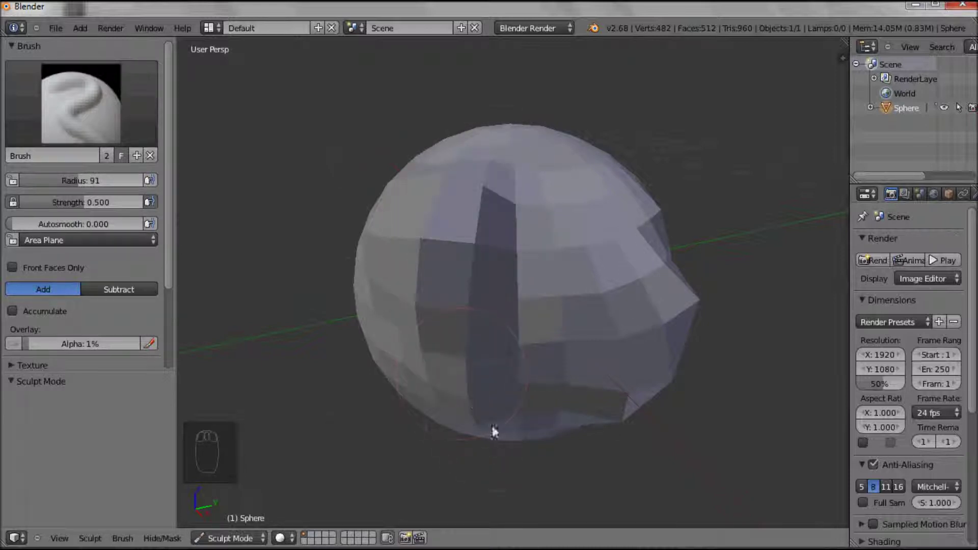
{"action": "mouse_move", "coordinate": [493, 430]}
{"action": "left_mouse_down"}
{"action": "mouse_move", "coordinate": [443, 353]}
{"action": "mouse_move", "coordinate": [440, 251]}
{"action": "mouse_move", "coordinate": [454, 201]}
{"action": "left_mouse_up"}
{"action": "mouse_move", "coordinate": [478, 406]}
{"action": "left_mouse_down"}
{"action": "mouse_move", "coordinate": [417, 336]}
{"action": "mouse_move", "coordinate": [407, 242]}
{"action": "mouse_move", "coordinate": [458, 167]}
{"action": "mouse_move", "coordinate": [438, 295]}
{"action": "mouse_move", "coordinate": [483, 397]}
{"action": "mouse_move", "coordinate": [450, 265]}
{"action": "left_mouse_up"}
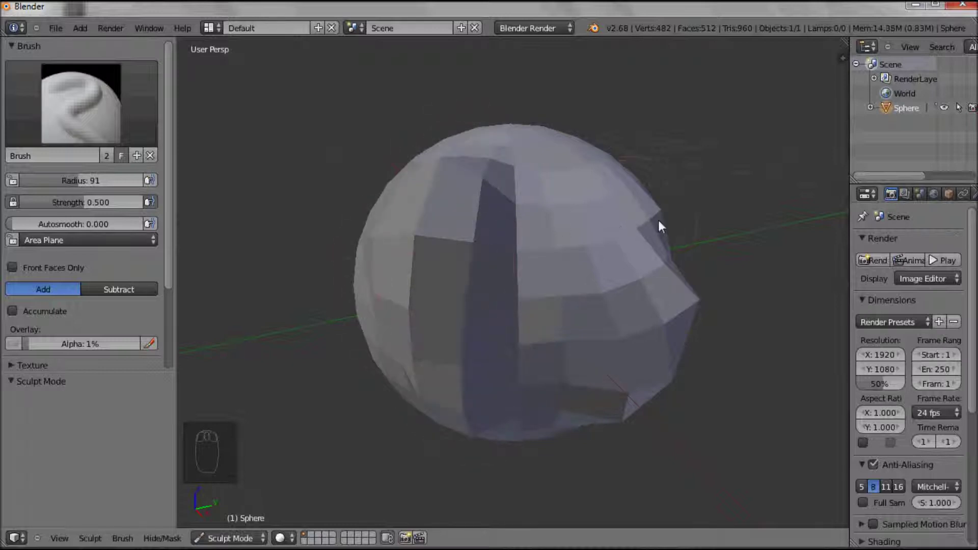
{"action": "mouse_move", "coordinate": [678, 218]}
{"action": "middle_mouse_down"}
{"action": "mouse_move", "coordinate": [574, 255]}
{"action": "mouse_move", "coordinate": [572, 208]}
{"action": "mouse_move", "coordinate": [618, 240]}
{"action": "middle_mouse_up"}
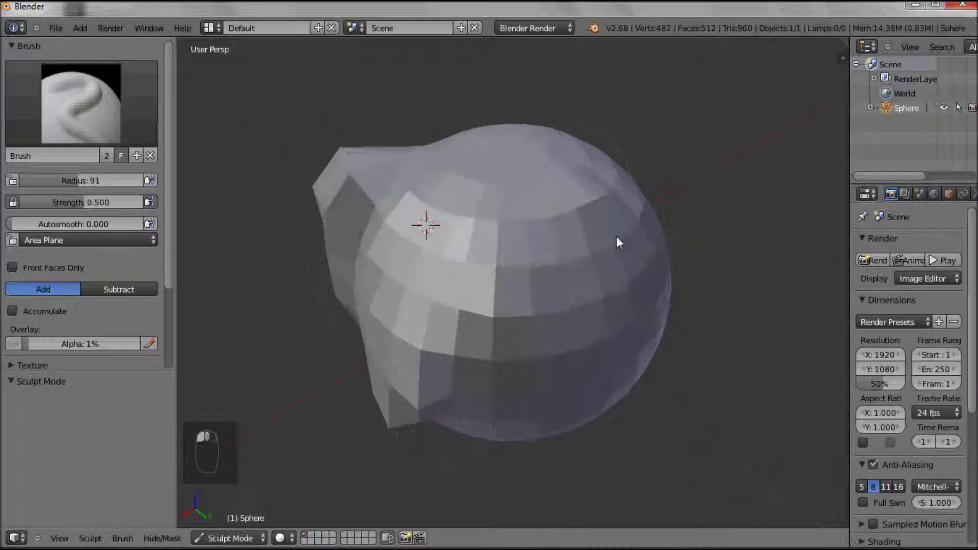
{"action": "mouse_move", "coordinate": [640, 338]}
{"action": "left_mouse_down"}
{"action": "mouse_move", "coordinate": [569, 206]}
{"action": "mouse_move", "coordinate": [542, 196]}
{"action": "mouse_move", "coordinate": [617, 252]}
{"action": "mouse_move", "coordinate": [636, 331]}
{"action": "mouse_move", "coordinate": [598, 394]}
{"action": "mouse_move", "coordinate": [632, 340]}
{"action": "mouse_move", "coordinate": [616, 254]}
{"action": "mouse_move", "coordinate": [561, 191]}
{"action": "mouse_move", "coordinate": [606, 232]}
{"action": "mouse_move", "coordinate": [633, 327]}
{"action": "mouse_move", "coordinate": [612, 405]}
{"action": "mouse_move", "coordinate": [624, 363]}
{"action": "mouse_move", "coordinate": [592, 206]}
{"action": "mouse_move", "coordinate": [618, 338]}
{"action": "mouse_move", "coordinate": [607, 399]}
{"action": "left_mouse_up"}
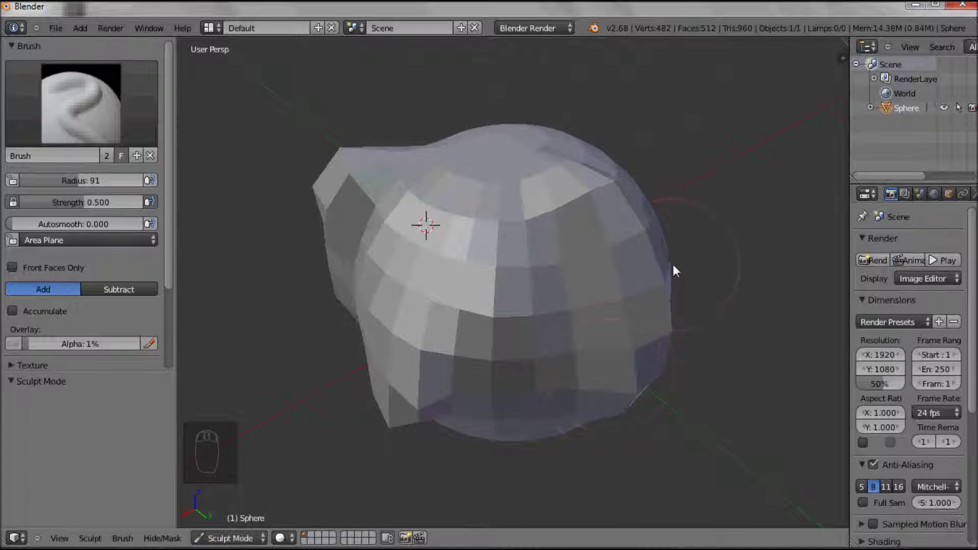
{"action": "mouse_move", "coordinate": [674, 264]}
{"action": "middle_mouse_down"}
{"action": "mouse_move", "coordinate": [579, 264]}
{"action": "mouse_move", "coordinate": [552, 225]}
{"action": "mouse_move", "coordinate": [689, 224]}
{"action": "middle_mouse_up"}
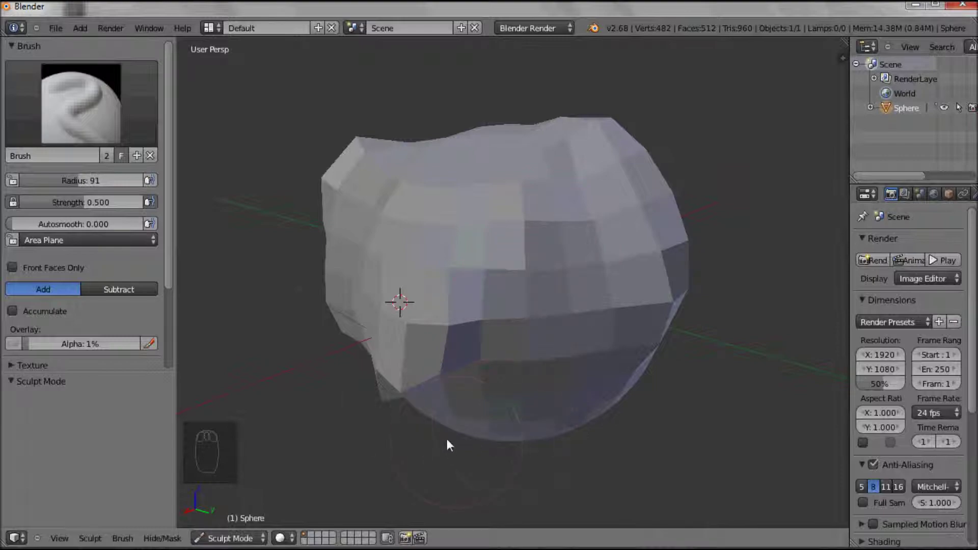
Switch to wireframe display and nudge a few edges on the sphere's upper-right rim
{"action": "key", "text": "z"}
{"action": "middle_click_drag", "start_coordinate": [534, 249], "coordinate": [572, 308]}
{"action": "middle_click_drag", "start_coordinate": [466, 331], "coordinate": [549, 292]}
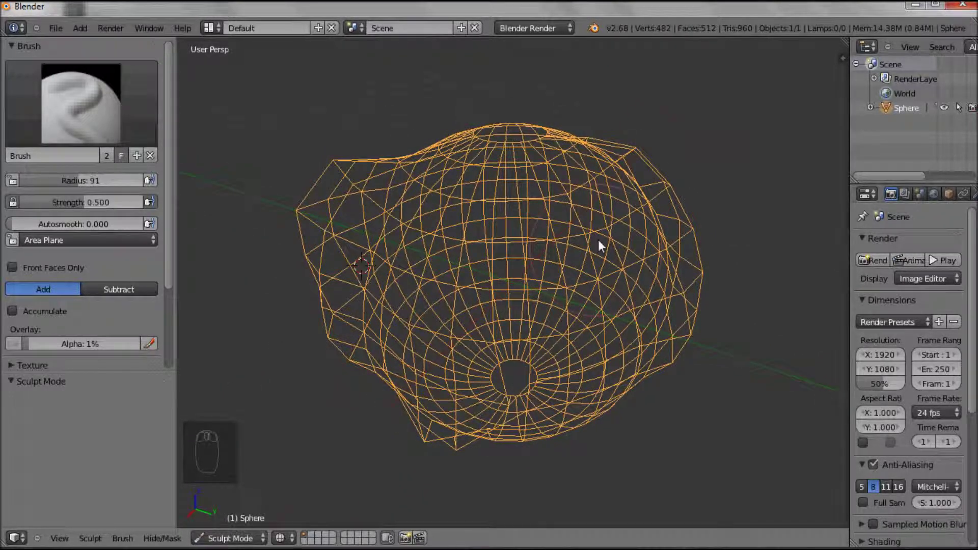
{"action": "mouse_move", "coordinate": [636, 202]}
{"action": "left_mouse_down"}
{"action": "mouse_move", "coordinate": [656, 194]}
{"action": "mouse_move", "coordinate": [643, 218]}
{"action": "left_mouse_up"}
{"action": "middle_click_drag", "start_coordinate": [583, 376], "coordinate": [579, 262]}
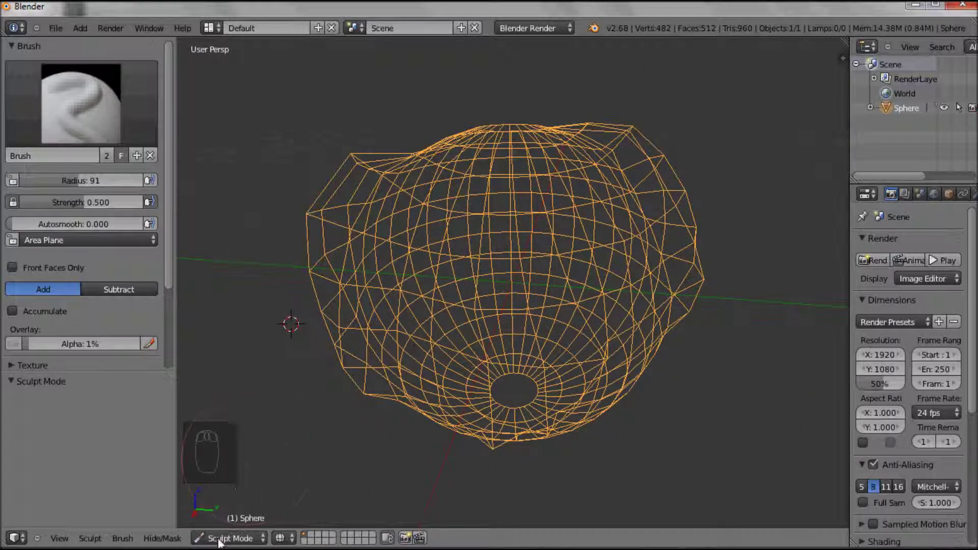
Return the sculpted sphere to Object Mode with solid shading
{"action": "left_click", "coordinate": [220, 540]}
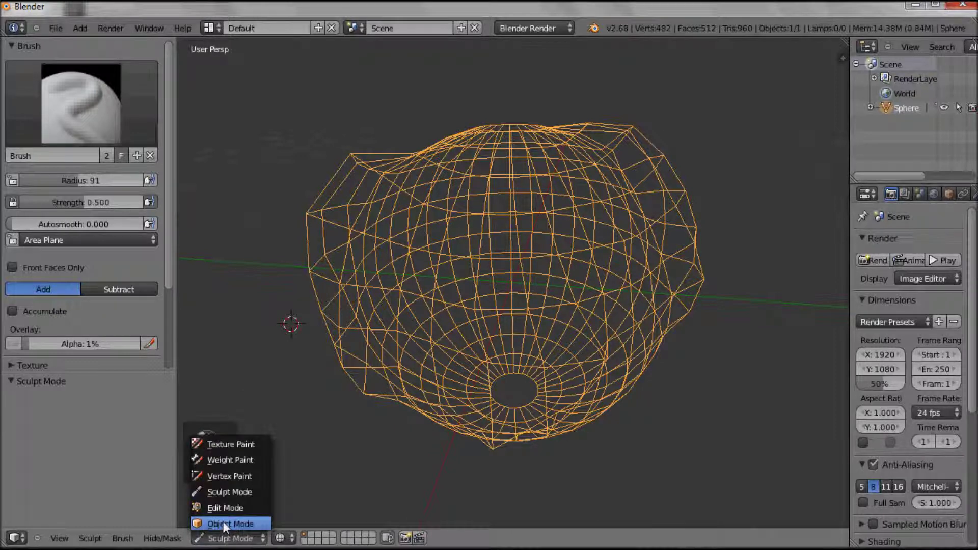
{"action": "left_click", "coordinate": [222, 523]}
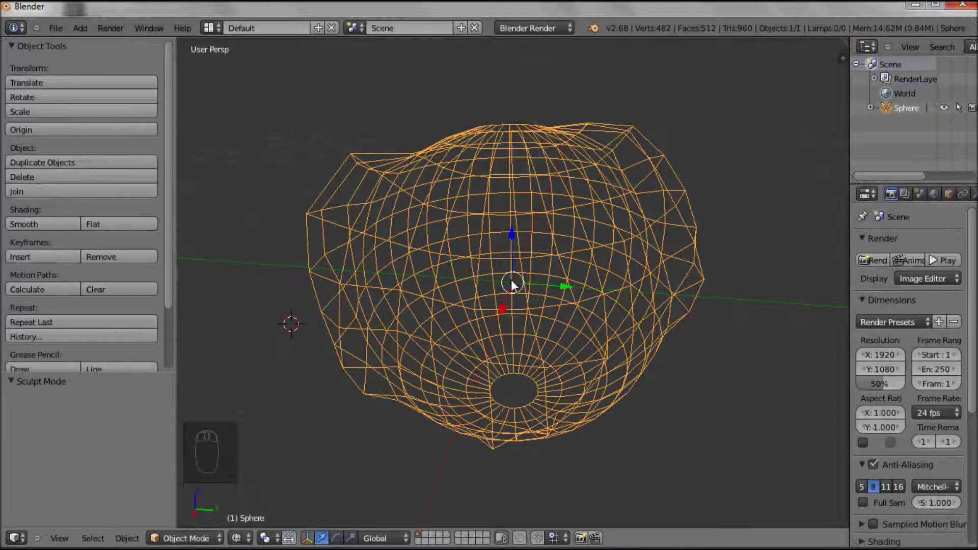
{"action": "key", "text": "z"}
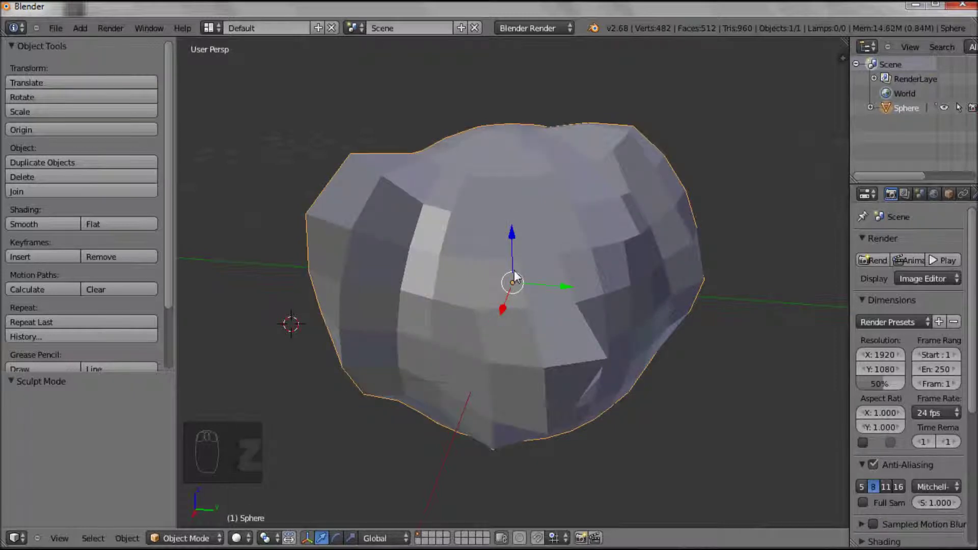
Delete the sculpted sphere and bring up the Add menu's mesh primitives
{"action": "right_click", "coordinate": [515, 277]}
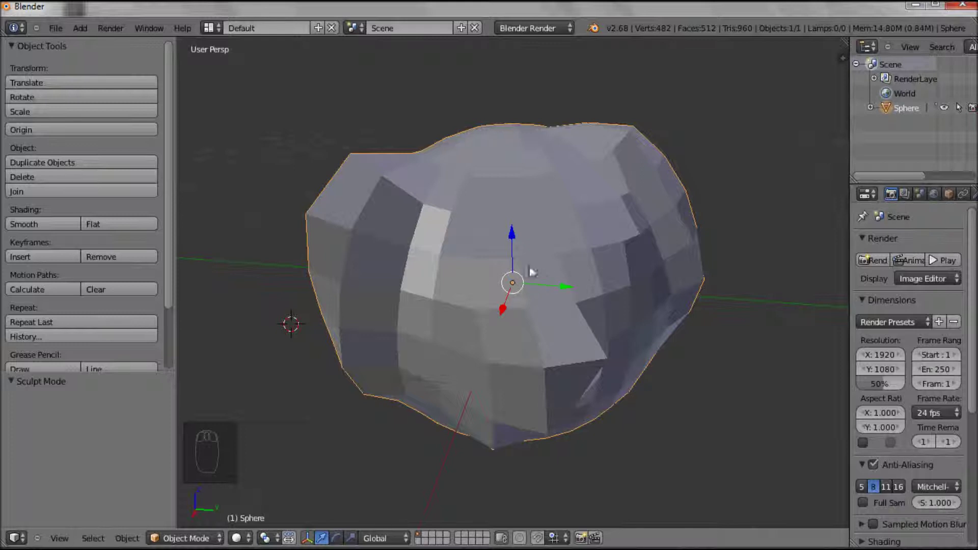
{"action": "key", "text": "Delete"}
{"action": "left_click", "coordinate": [506, 265]}
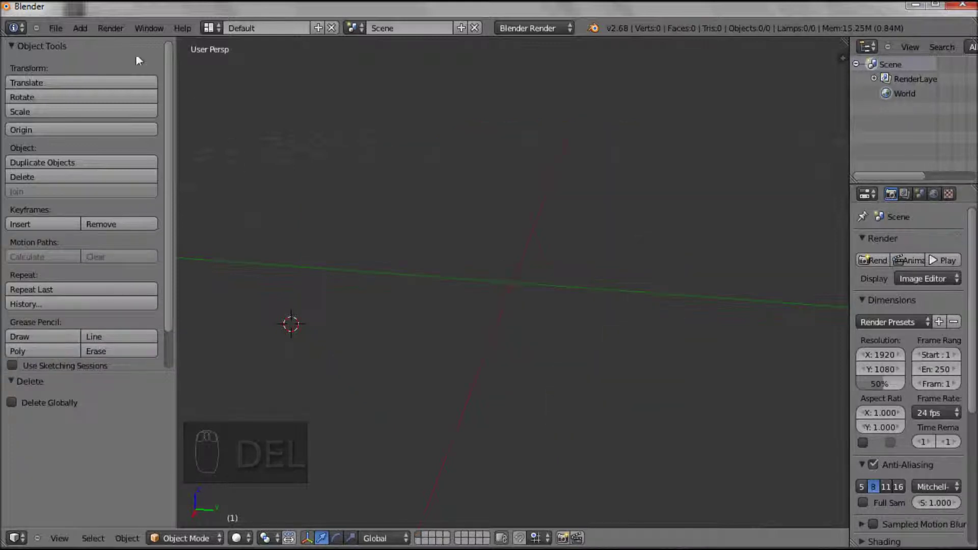
{"action": "left_click", "coordinate": [81, 26]}
Add a new 32-segment, 16-ring UV sphere, widen the properties area, and show its modifiers
{"action": "mouse_move", "coordinate": [112, 42]}
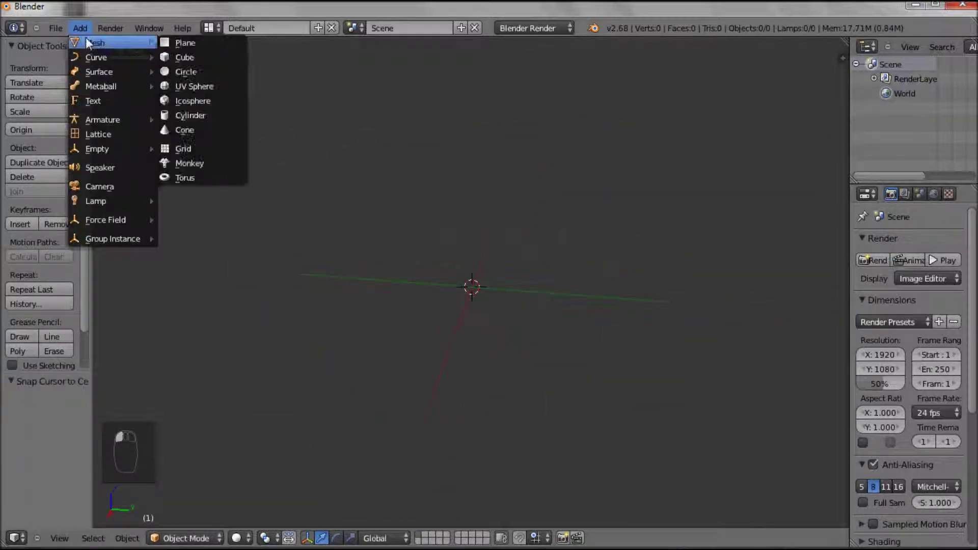
{"action": "left_click", "coordinate": [192, 87]}
{"action": "scroll", "coordinate": [571, 273], "scroll_direction": "up", "scroll_amount": 4}
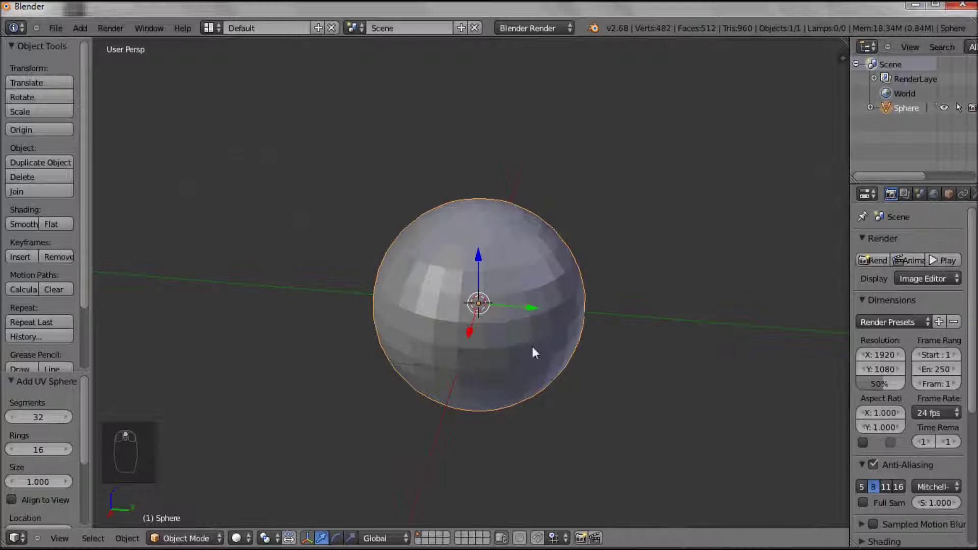
{"action": "key", "text": "z"}
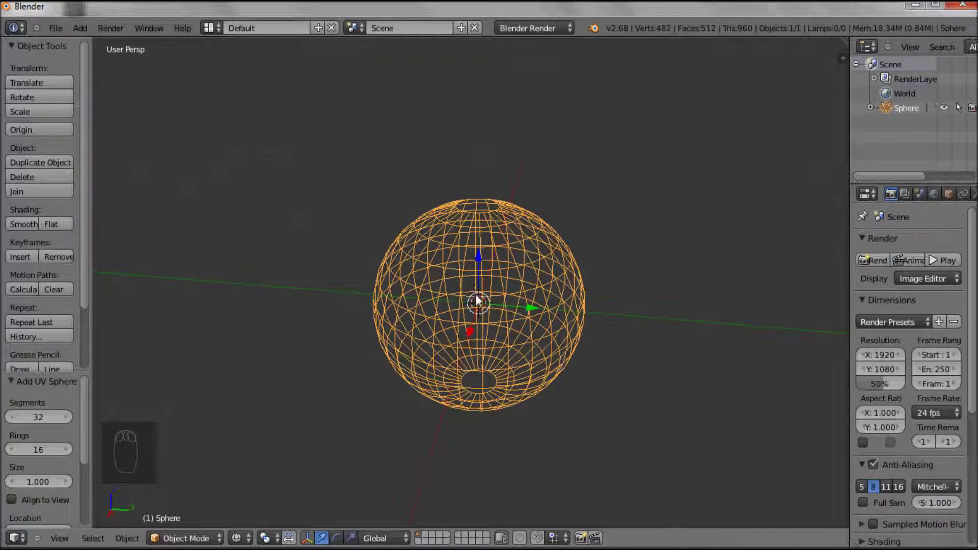
{"action": "key", "text": "z"}
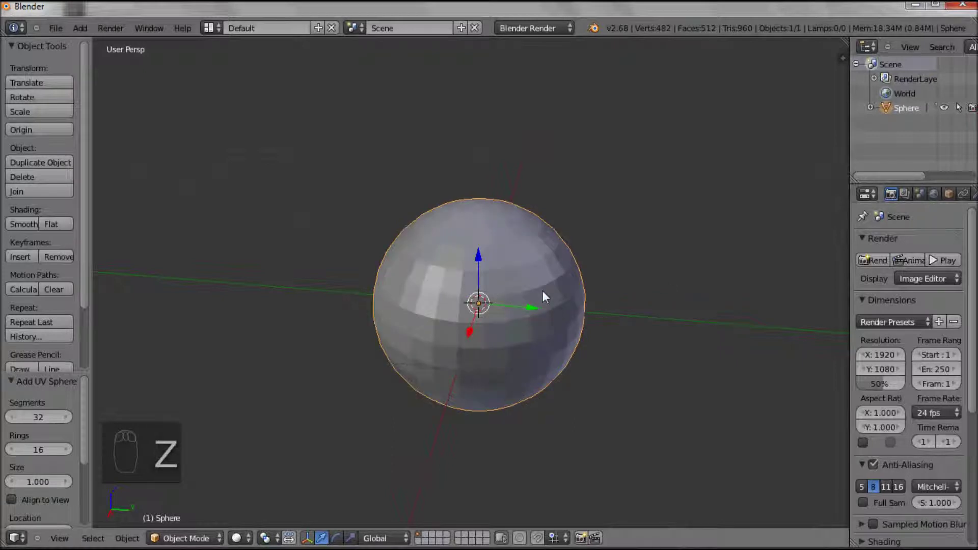
{"action": "left_click_drag", "start_coordinate": [849, 285], "coordinate": [793, 300]}
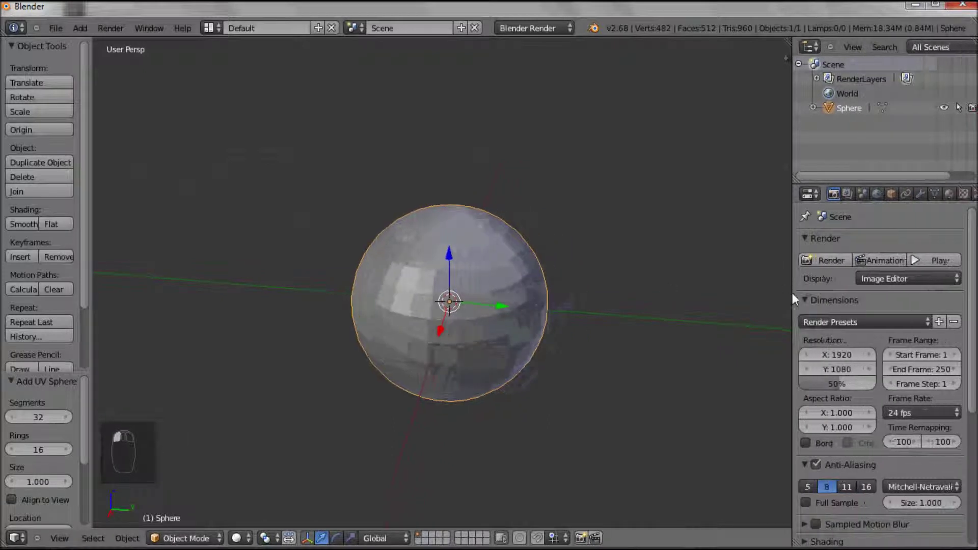
{"action": "left_click", "coordinate": [921, 194]}
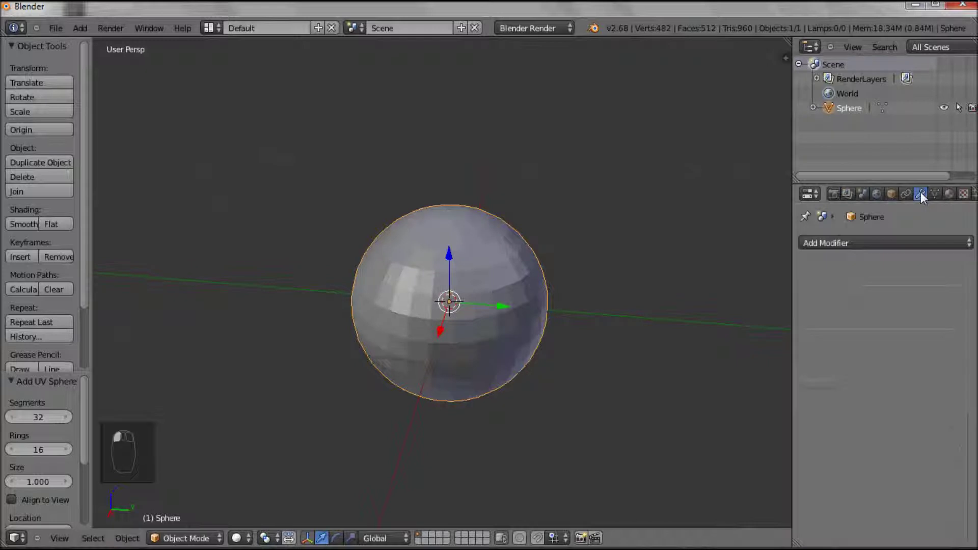
Add a Subdivision Surface modifier to the sphere and raise its view level to 2
{"action": "left_click", "coordinate": [836, 244]}
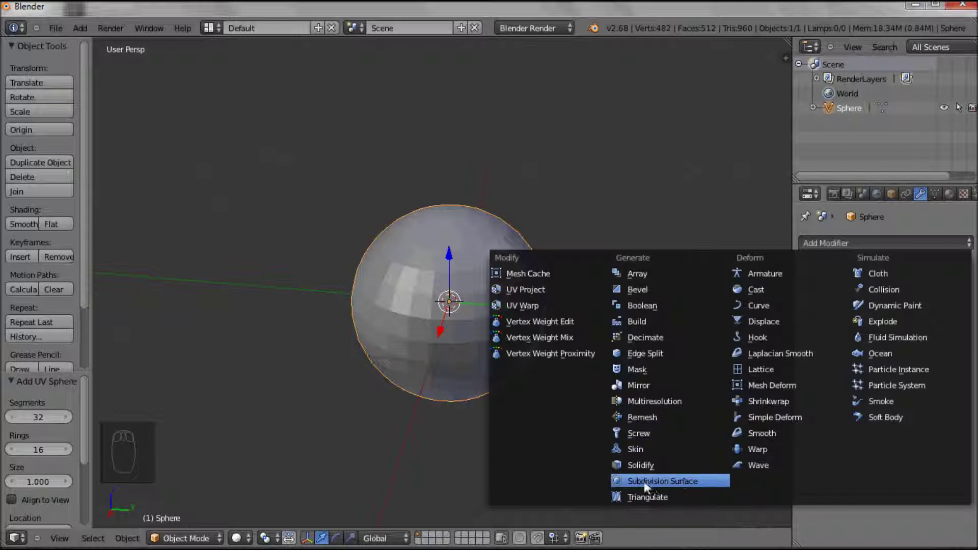
{"action": "left_click", "coordinate": [664, 480]}
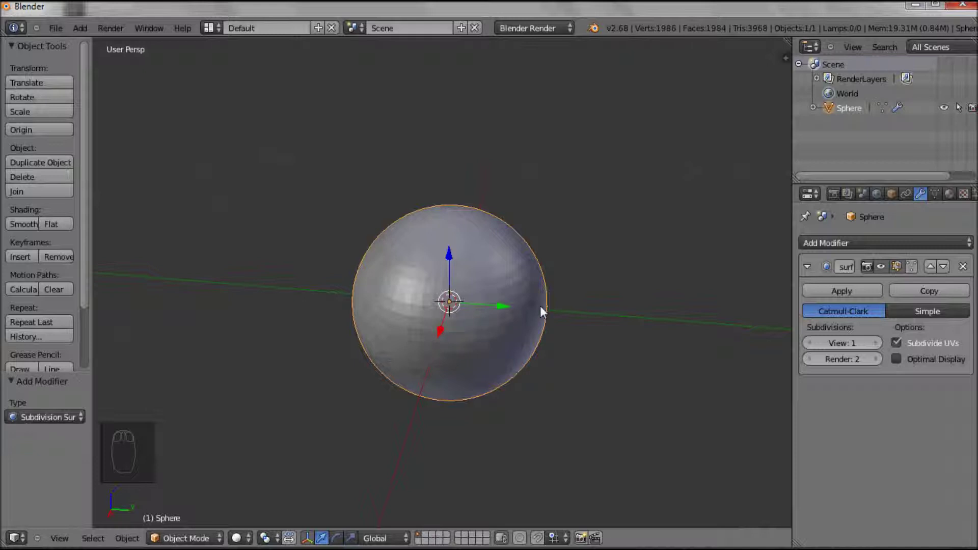
{"action": "key", "text": "z"}
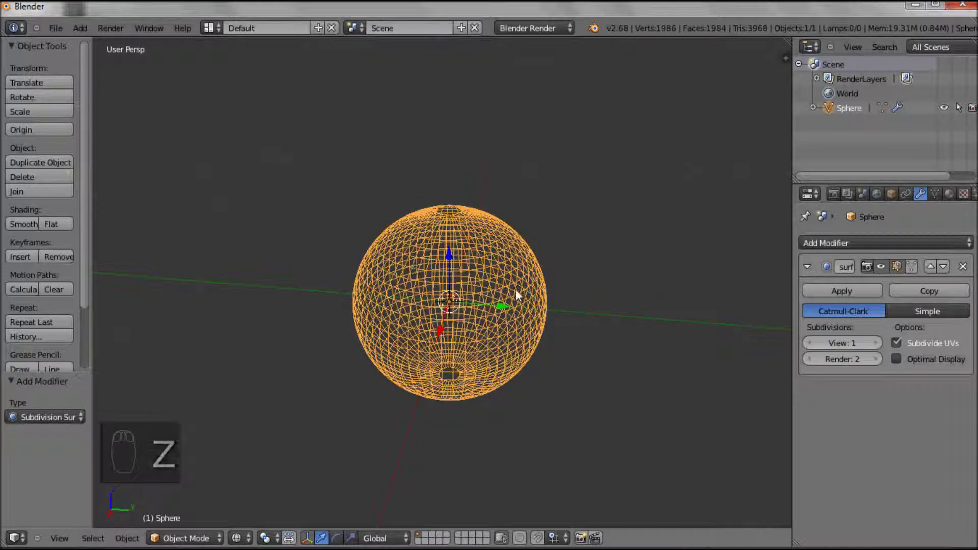
{"action": "left_click", "coordinate": [875, 344]}
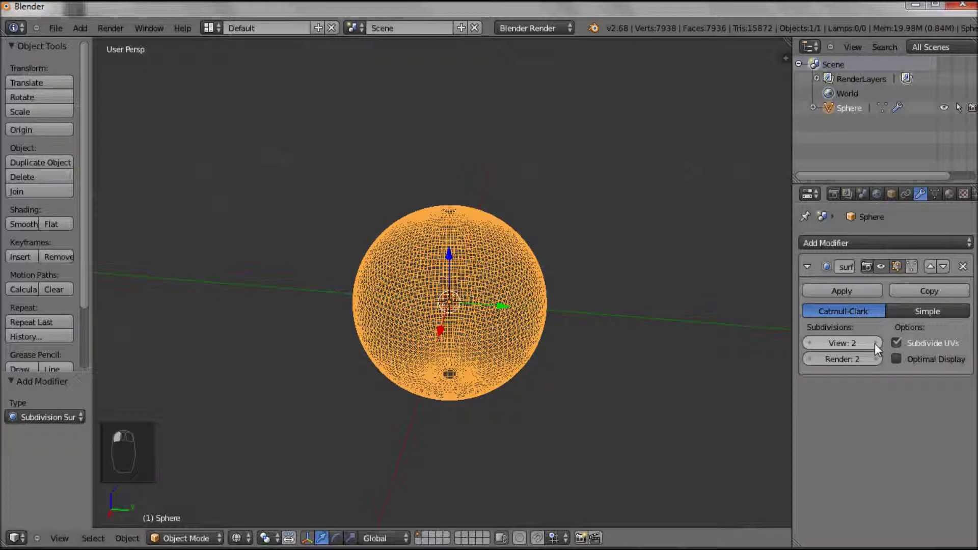
{"action": "key", "text": "z"}
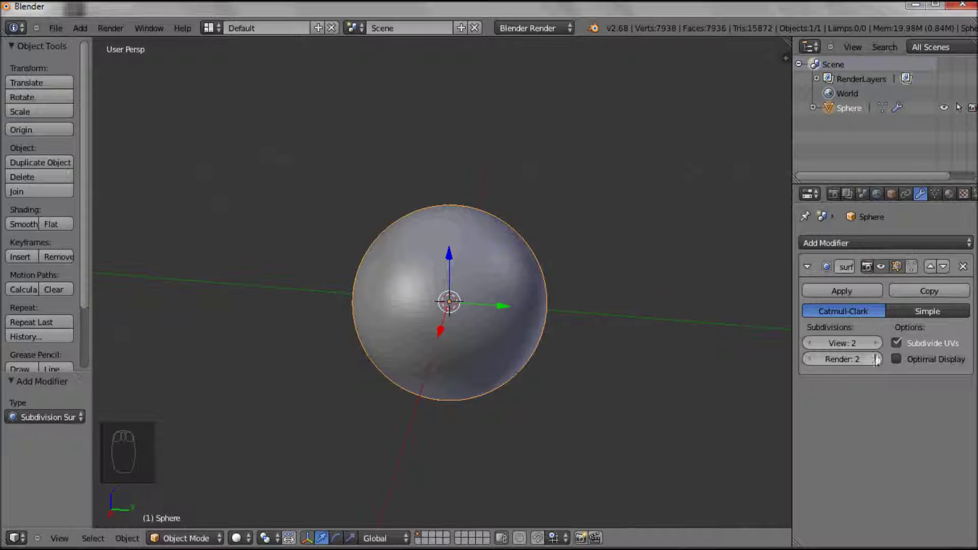
Raise the Subsurf view level to 4, apply it, and enter Sculpt Mode
{"action": "left_click", "coordinate": [875, 343]}
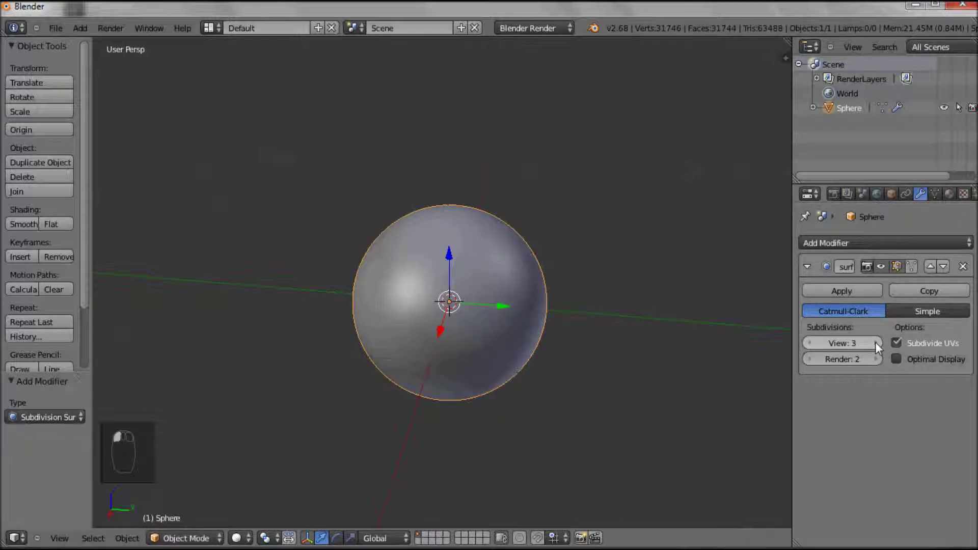
{"action": "left_click", "coordinate": [875, 343]}
{"action": "key", "text": "z"}
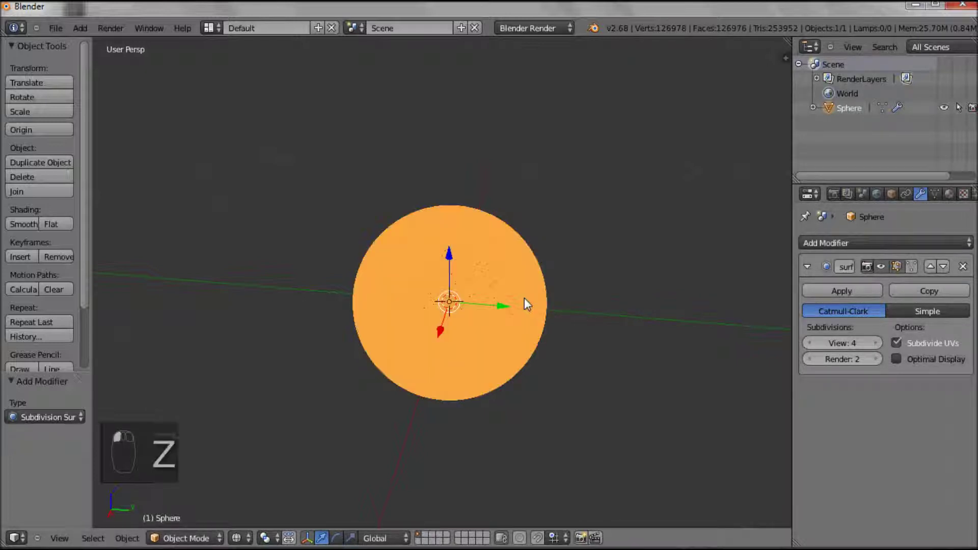
{"action": "mouse_move", "coordinate": [525, 299]}
{"action": "middle_mouse_down"}
{"action": "mouse_move", "coordinate": [479, 328]}
{"action": "mouse_move", "coordinate": [527, 289]}
{"action": "mouse_move", "coordinate": [513, 306]}
{"action": "middle_mouse_up"}
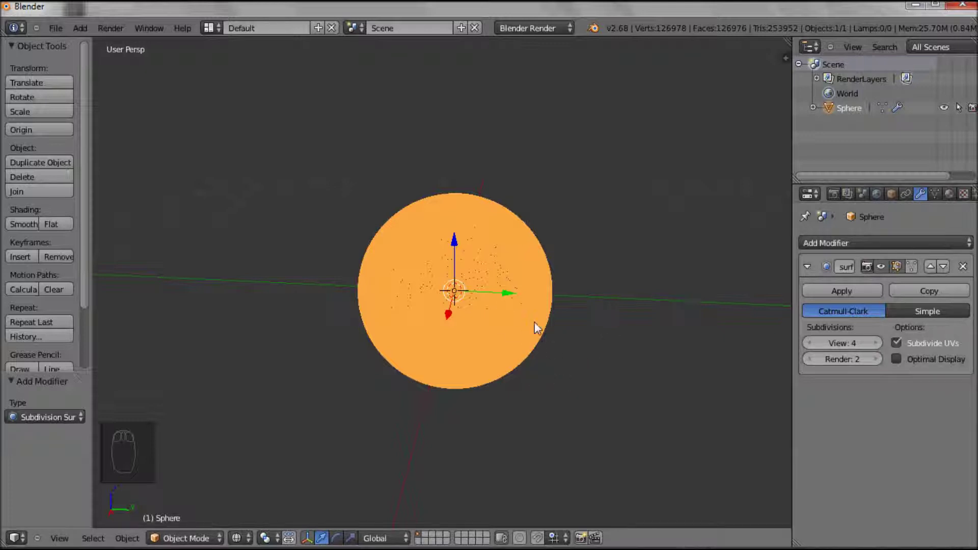
{"action": "key", "text": "z"}
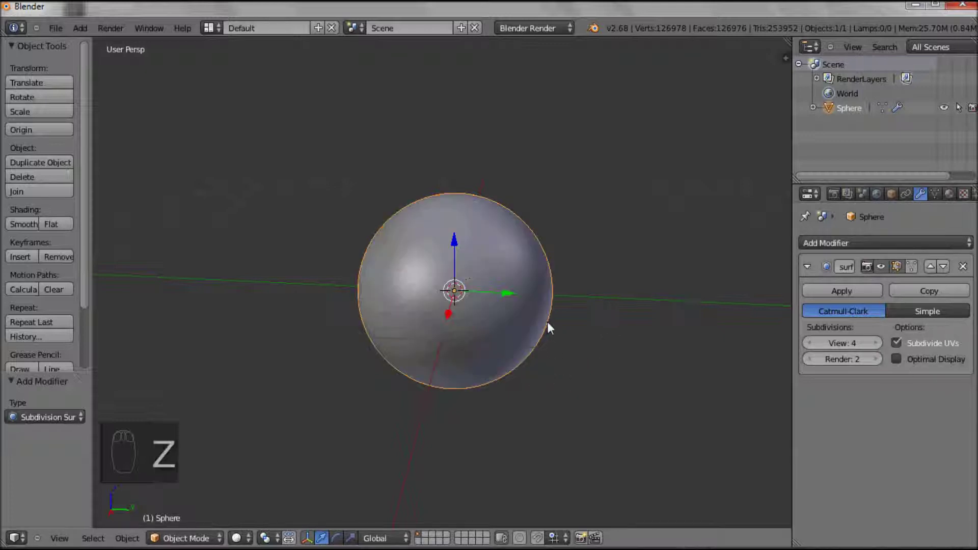
{"action": "left_click", "coordinate": [850, 289]}
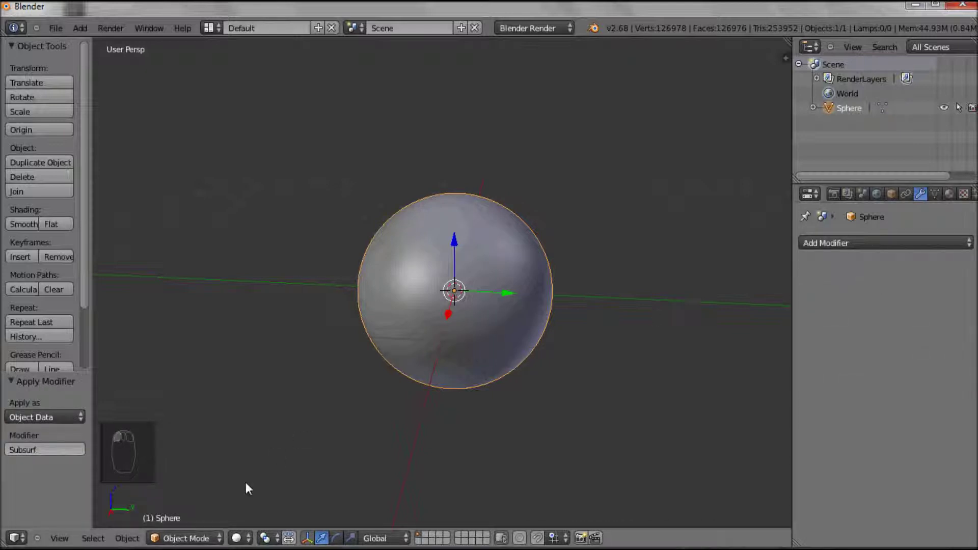
{"action": "left_click", "coordinate": [189, 538]}
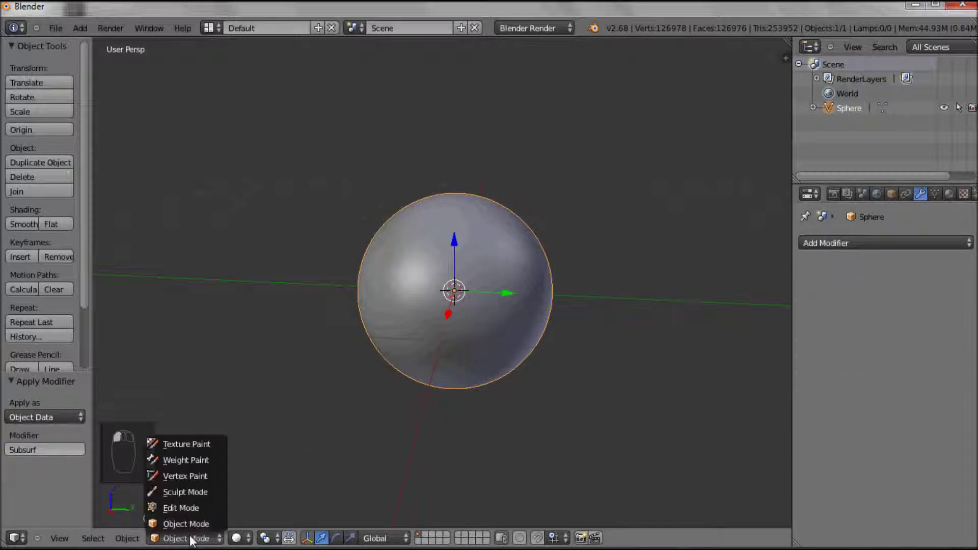
{"action": "left_click", "coordinate": [186, 494]}
Sculpt a curved dent across the upper front of the dense sphere
{"action": "scroll", "coordinate": [454, 401], "scroll_direction": "up", "scroll_amount": 5}
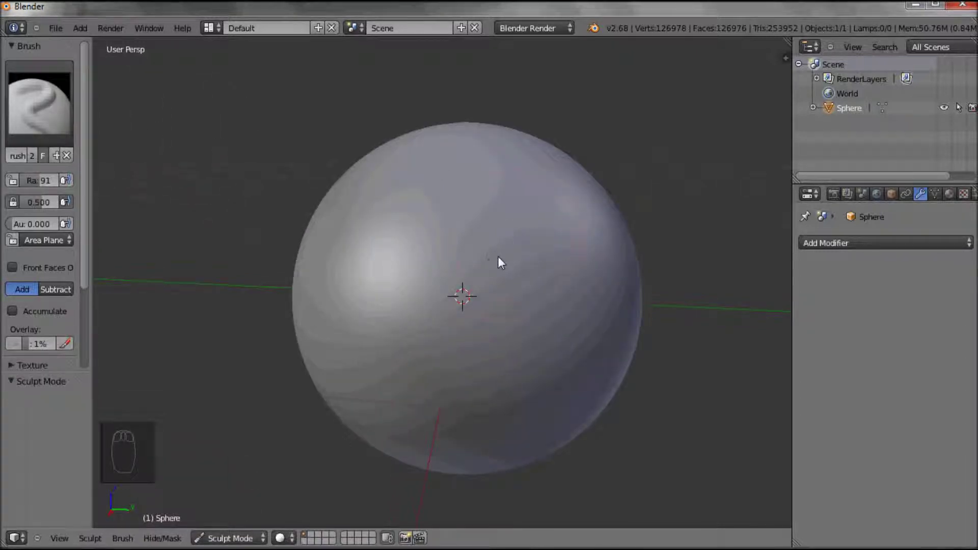
{"action": "mouse_move", "coordinate": [459, 190]}
{"action": "left_mouse_down"}
{"action": "mouse_move", "coordinate": [395, 232]}
{"action": "mouse_move", "coordinate": [371, 268]}
{"action": "mouse_move", "coordinate": [445, 189]}
{"action": "mouse_move", "coordinate": [479, 179]}
{"action": "mouse_move", "coordinate": [402, 209]}
{"action": "mouse_move", "coordinate": [494, 245]}
{"action": "mouse_move", "coordinate": [463, 216]}
{"action": "mouse_move", "coordinate": [486, 262]}
{"action": "left_mouse_up"}
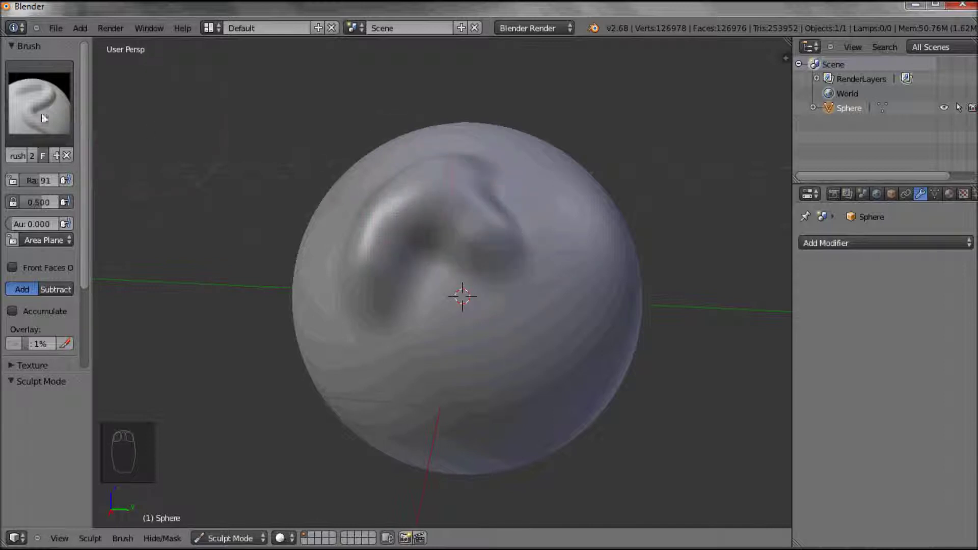
{"action": "left_click", "coordinate": [56, 113]}
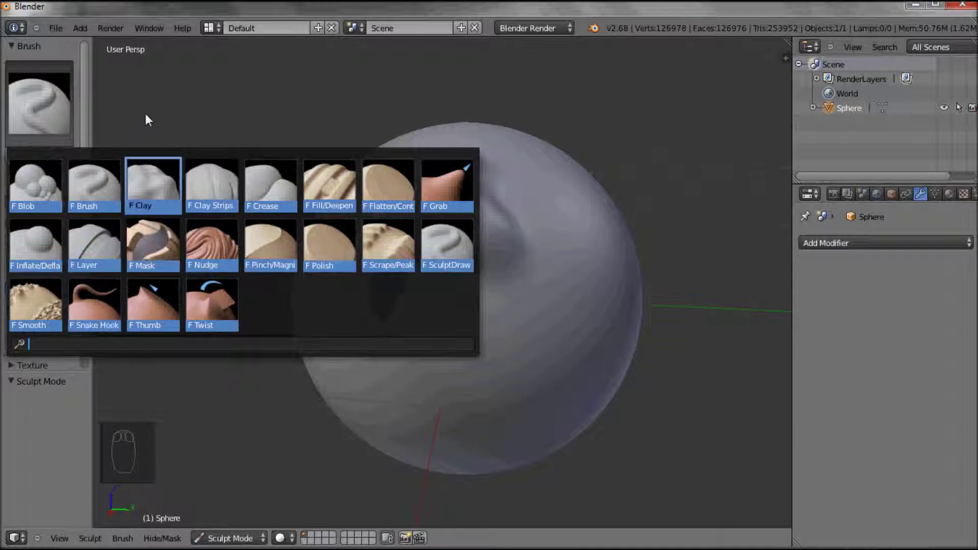
Enable Mirror X in the sculpt Symmetry settings
{"action": "left_click_drag", "start_coordinate": [82, 127], "coordinate": [83, 257]}
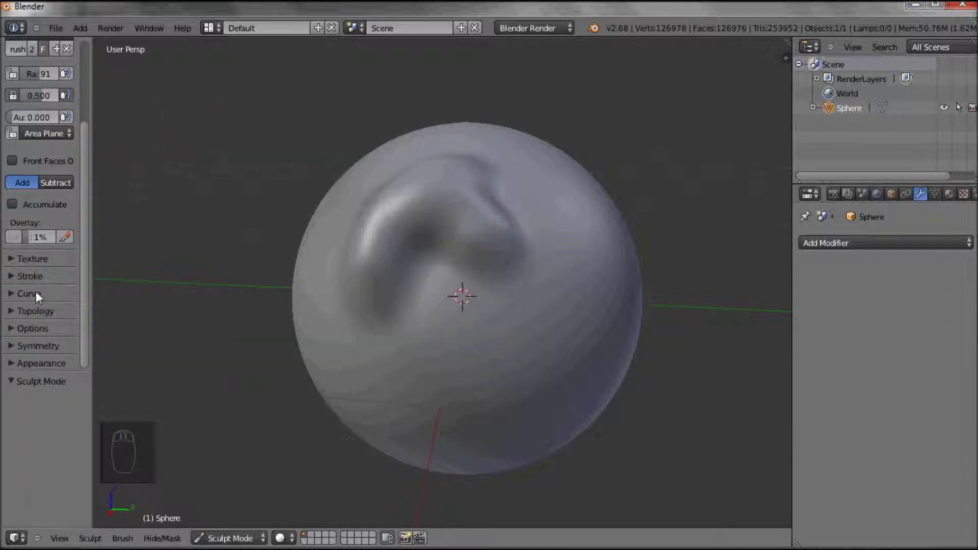
{"action": "left_click", "coordinate": [34, 346]}
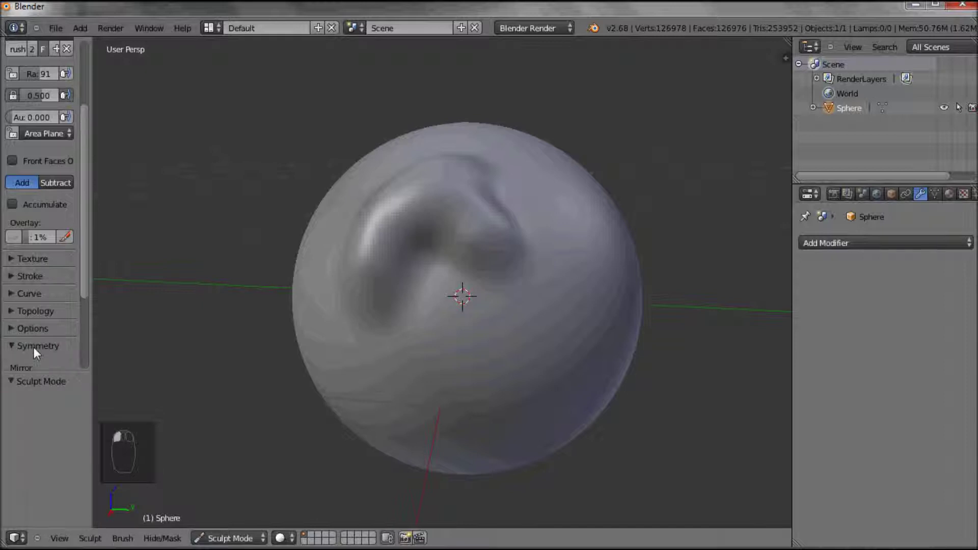
{"action": "left_click_drag", "start_coordinate": [81, 279], "coordinate": [81, 328]}
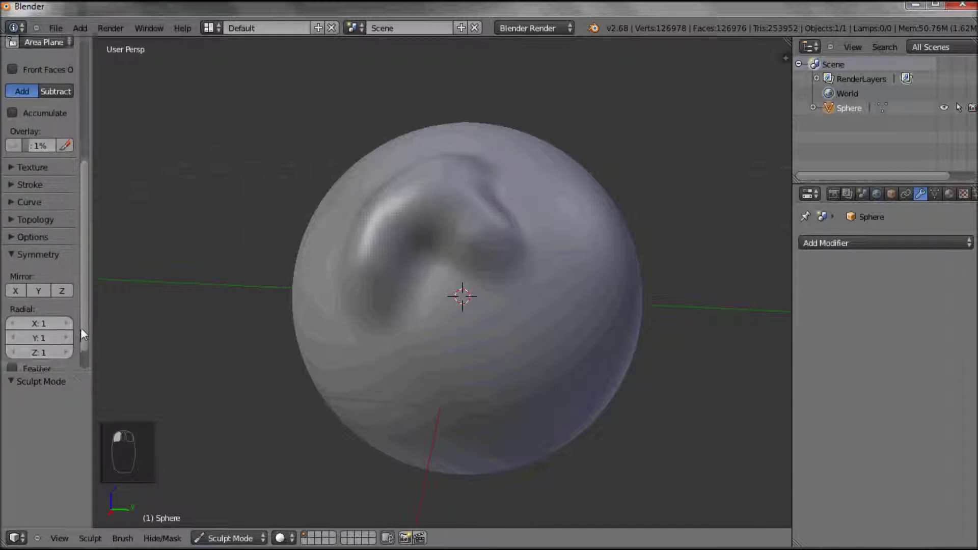
{"action": "left_click", "coordinate": [17, 286]}
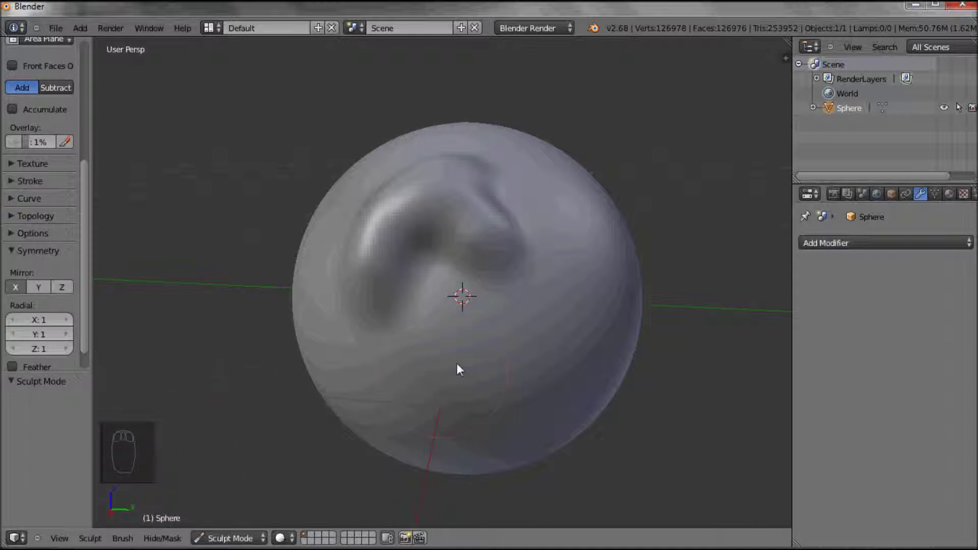
Sculpt mirrored bulges on the sphere's lower left side
{"action": "mouse_move", "coordinate": [531, 318]}
{"action": "middle_mouse_down"}
{"action": "mouse_move", "coordinate": [496, 326]}
{"action": "mouse_move", "coordinate": [410, 400]}
{"action": "middle_mouse_up"}
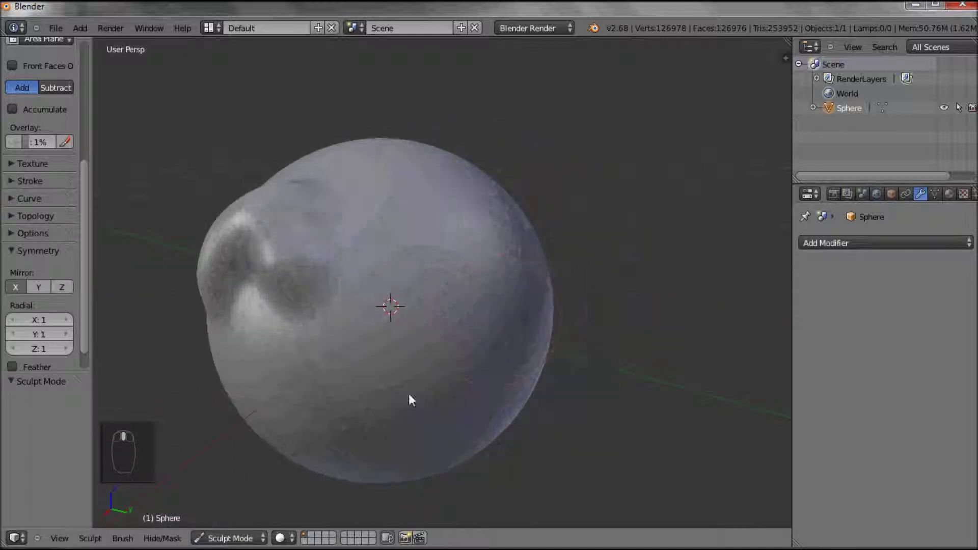
{"action": "mouse_move", "coordinate": [268, 334]}
{"action": "left_mouse_down"}
{"action": "mouse_move", "coordinate": [264, 363]}
{"action": "mouse_move", "coordinate": [289, 432]}
{"action": "mouse_move", "coordinate": [278, 377]}
{"action": "left_mouse_up"}
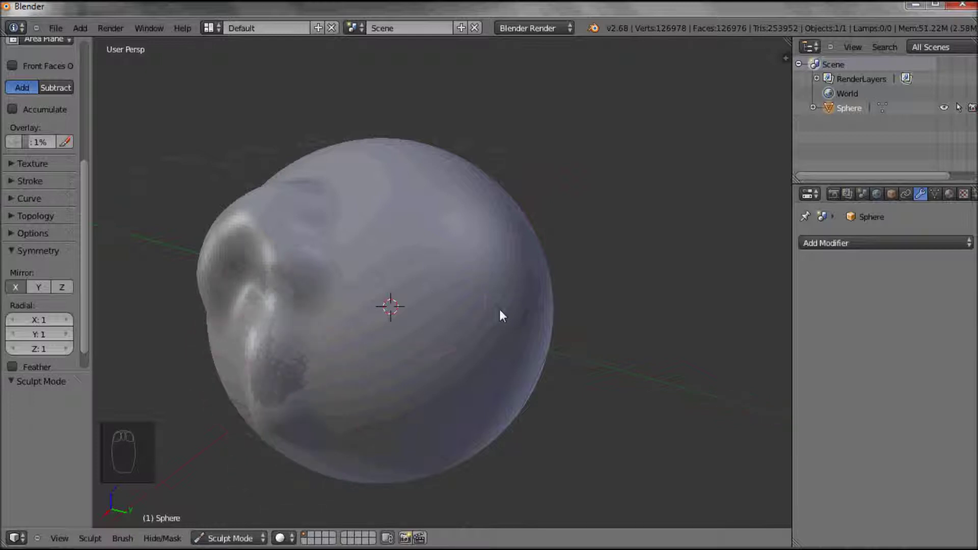
{"action": "mouse_move", "coordinate": [500, 314]}
{"action": "middle_mouse_down"}
{"action": "mouse_move", "coordinate": [362, 341]}
{"action": "mouse_move", "coordinate": [371, 406]}
{"action": "mouse_move", "coordinate": [430, 374]}
{"action": "mouse_move", "coordinate": [498, 306]}
{"action": "mouse_move", "coordinate": [519, 297]}
{"action": "mouse_move", "coordinate": [529, 319]}
{"action": "middle_mouse_up"}
Turn off Mirror X, then sculpt lumps across the middle and a tall ridge on top
{"action": "left_click", "coordinate": [17, 287]}
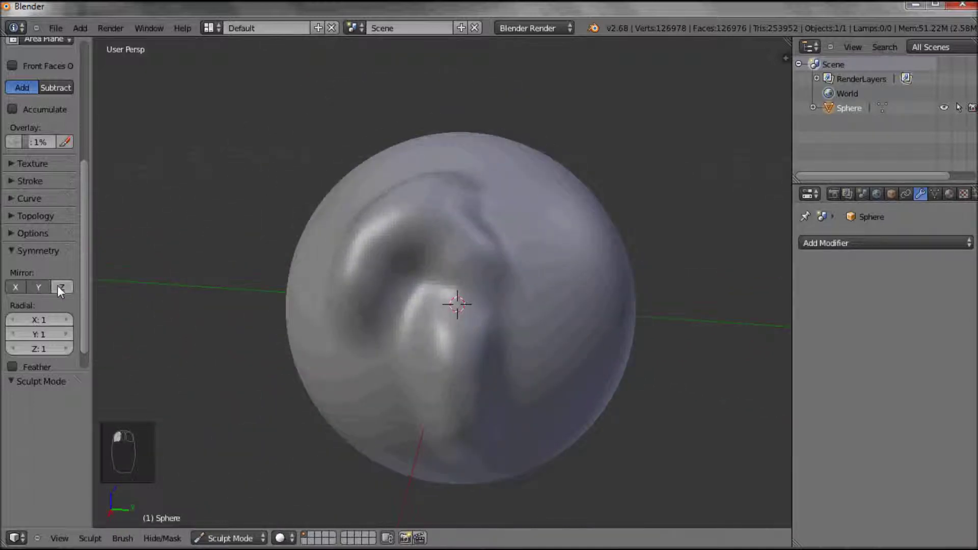
{"action": "mouse_move", "coordinate": [448, 292]}
{"action": "middle_mouse_down"}
{"action": "mouse_move", "coordinate": [454, 308]}
{"action": "mouse_move", "coordinate": [469, 292]}
{"action": "mouse_move", "coordinate": [466, 253]}
{"action": "mouse_move", "coordinate": [421, 310]}
{"action": "mouse_move", "coordinate": [426, 323]}
{"action": "mouse_move", "coordinate": [515, 234]}
{"action": "mouse_move", "coordinate": [451, 287]}
{"action": "middle_mouse_up"}
{"action": "mouse_move", "coordinate": [564, 312]}
{"action": "middle_mouse_down"}
{"action": "mouse_move", "coordinate": [549, 194]}
{"action": "mouse_move", "coordinate": [566, 251]}
{"action": "mouse_move", "coordinate": [567, 212]}
{"action": "middle_mouse_up"}
{"action": "mouse_move", "coordinate": [568, 212]}
{"action": "left_mouse_down"}
{"action": "mouse_move", "coordinate": [412, 238]}
{"action": "mouse_move", "coordinate": [556, 204]}
{"action": "mouse_move", "coordinate": [461, 218]}
{"action": "mouse_move", "coordinate": [429, 228]}
{"action": "mouse_move", "coordinate": [561, 215]}
{"action": "left_mouse_up"}
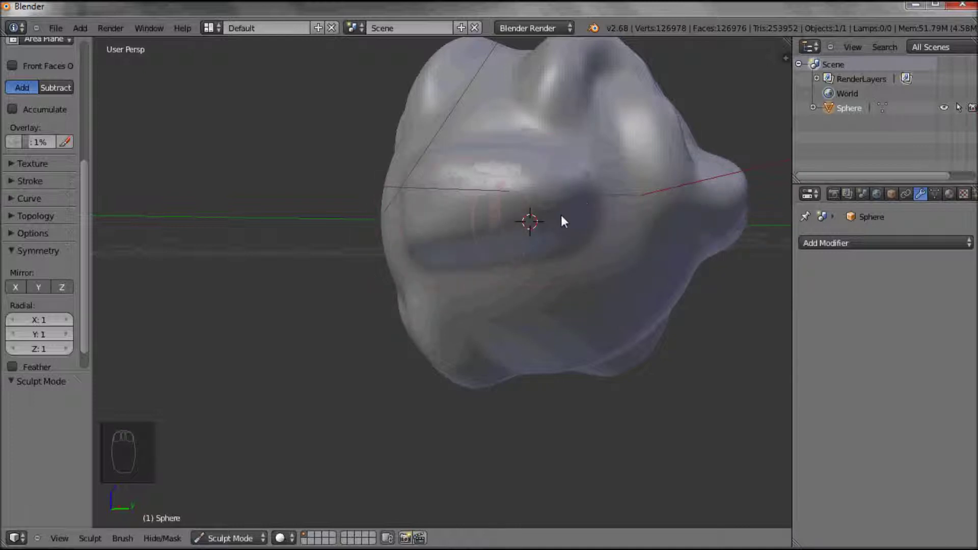
{"action": "mouse_move", "coordinate": [591, 188]}
{"action": "middle_mouse_down"}
{"action": "mouse_move", "coordinate": [509, 234]}
{"action": "mouse_move", "coordinate": [541, 275]}
{"action": "mouse_move", "coordinate": [559, 246]}
{"action": "mouse_move", "coordinate": [544, 250]}
{"action": "middle_mouse_up"}
{"action": "mouse_move", "coordinate": [543, 249]}
{"action": "left_mouse_down"}
{"action": "mouse_move", "coordinate": [509, 222]}
{"action": "mouse_move", "coordinate": [500, 266]}
{"action": "mouse_move", "coordinate": [498, 214]}
{"action": "mouse_move", "coordinate": [500, 279]}
{"action": "mouse_move", "coordinate": [502, 207]}
{"action": "mouse_move", "coordinate": [631, 424]}
{"action": "mouse_move", "coordinate": [574, 325]}
{"action": "mouse_move", "coordinate": [625, 398]}
{"action": "mouse_move", "coordinate": [562, 332]}
{"action": "left_mouse_up"}
Add small lumps along the sphere's sides for a cloud-like shape
{"action": "scroll", "coordinate": [538, 310], "scroll_direction": "down", "scroll_amount": 3}
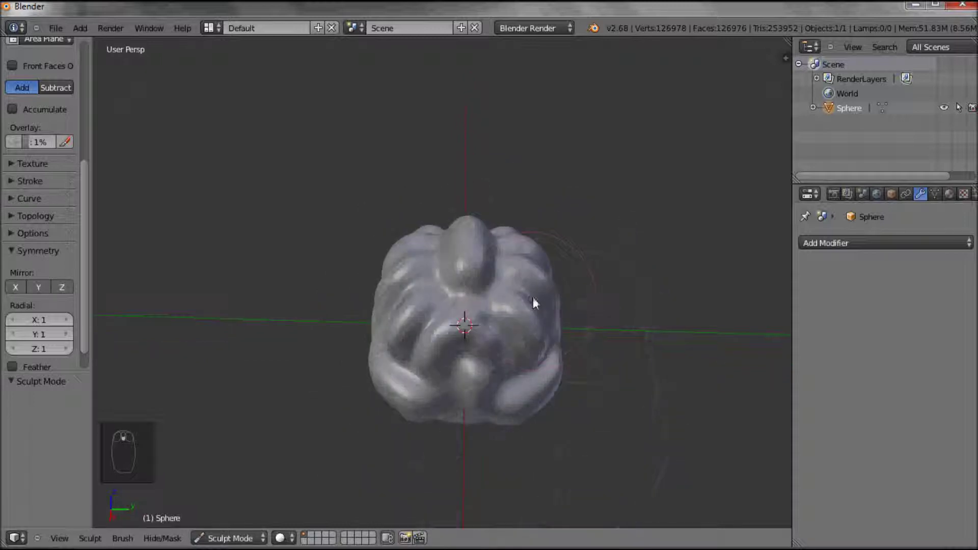
{"action": "mouse_move", "coordinate": [564, 315]}
{"action": "middle_mouse_down"}
{"action": "mouse_move", "coordinate": [485, 295]}
{"action": "mouse_move", "coordinate": [472, 311]}
{"action": "mouse_move", "coordinate": [501, 254]}
{"action": "middle_mouse_up"}
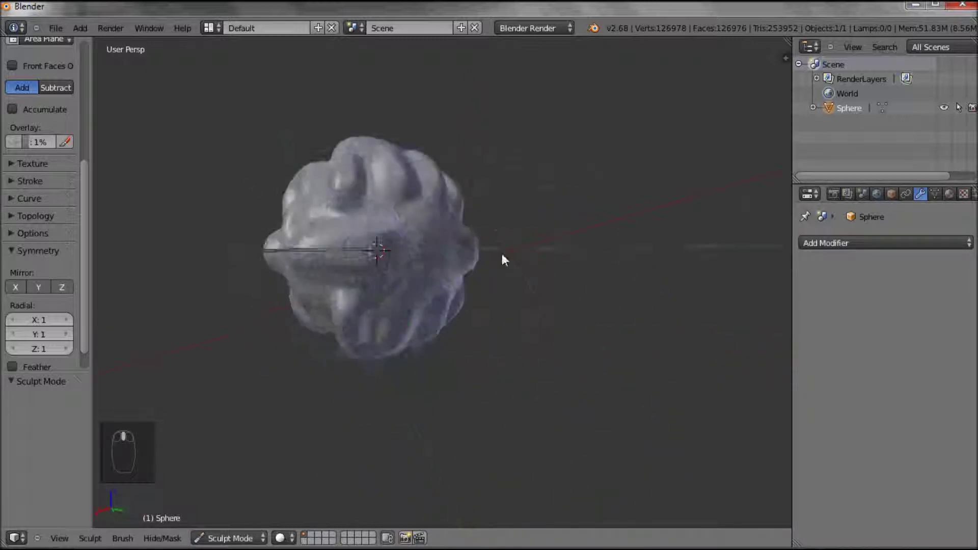
{"action": "mouse_move", "coordinate": [426, 204]}
{"action": "left_mouse_down"}
{"action": "mouse_move", "coordinate": [426, 267]}
{"action": "mouse_move", "coordinate": [433, 232]}
{"action": "mouse_move", "coordinate": [452, 240]}
{"action": "mouse_move", "coordinate": [435, 268]}
{"action": "left_mouse_up"}
{"action": "mouse_move", "coordinate": [435, 268]}
{"action": "middle_mouse_down"}
{"action": "mouse_move", "coordinate": [558, 327]}
{"action": "mouse_move", "coordinate": [590, 376]}
{"action": "mouse_move", "coordinate": [552, 380]}
{"action": "mouse_move", "coordinate": [557, 297]}
{"action": "mouse_move", "coordinate": [540, 329]}
{"action": "mouse_move", "coordinate": [553, 321]}
{"action": "middle_mouse_up"}
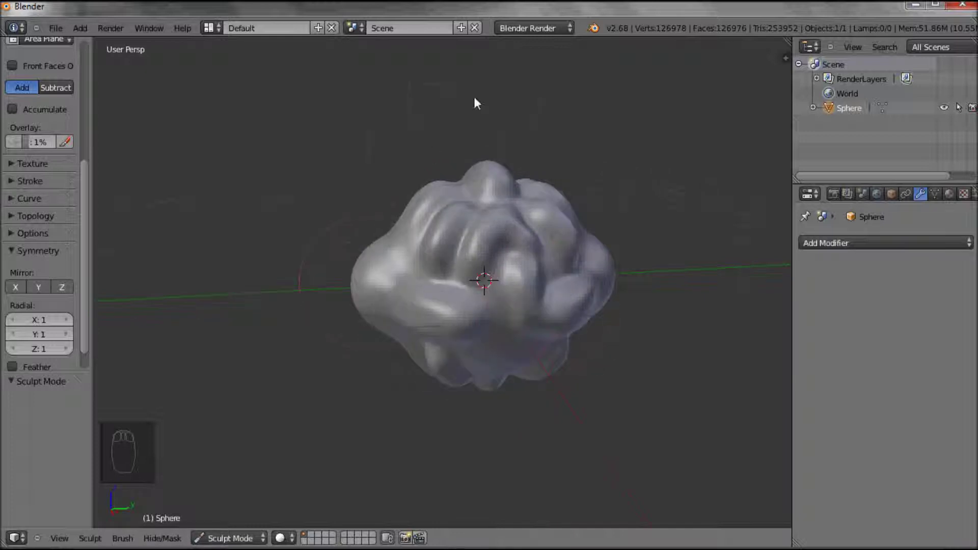
{"action": "left_click", "coordinate": [236, 539]}
In Edit Mode, scale the whole mesh by 1.404 along Y
{"action": "left_click", "coordinate": [228, 507]}
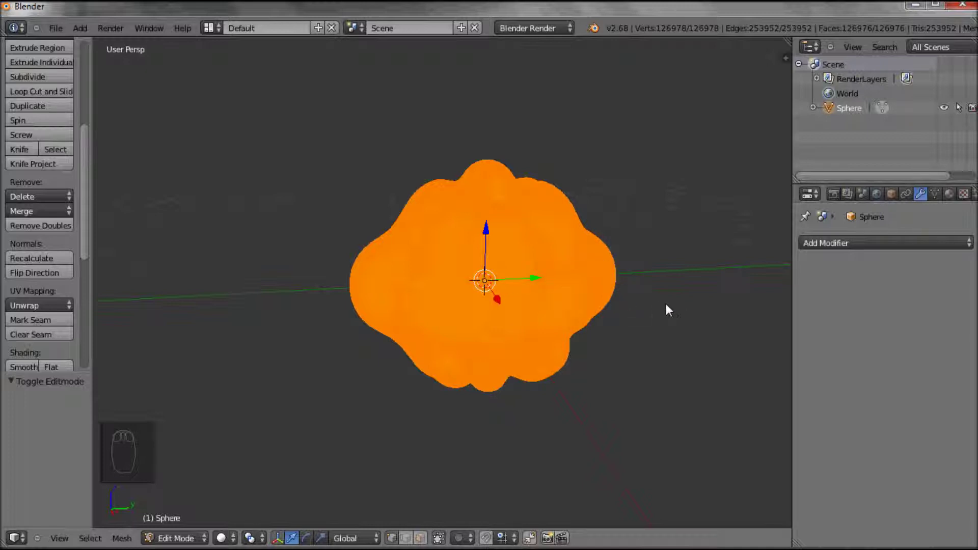
{"action": "key", "text": "s"}
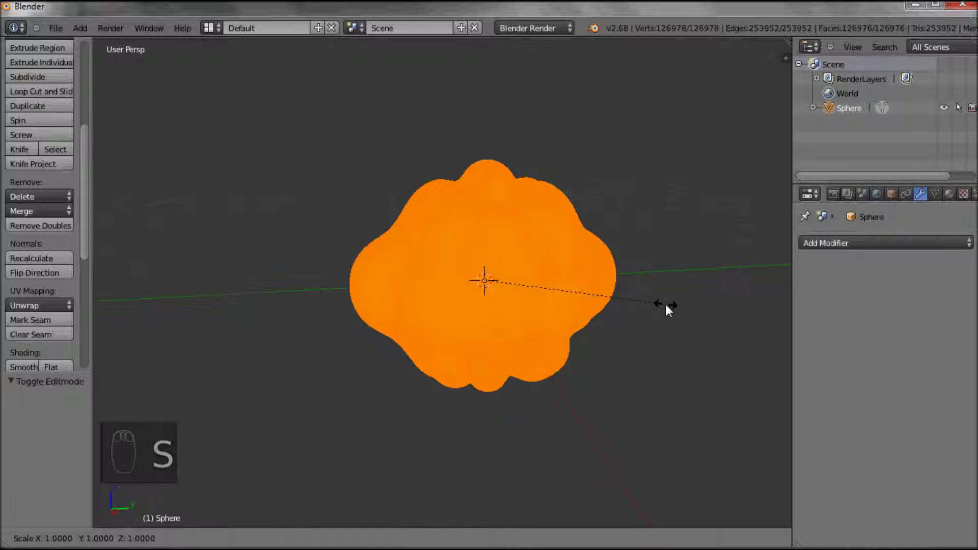
{"action": "key", "text": "y"}
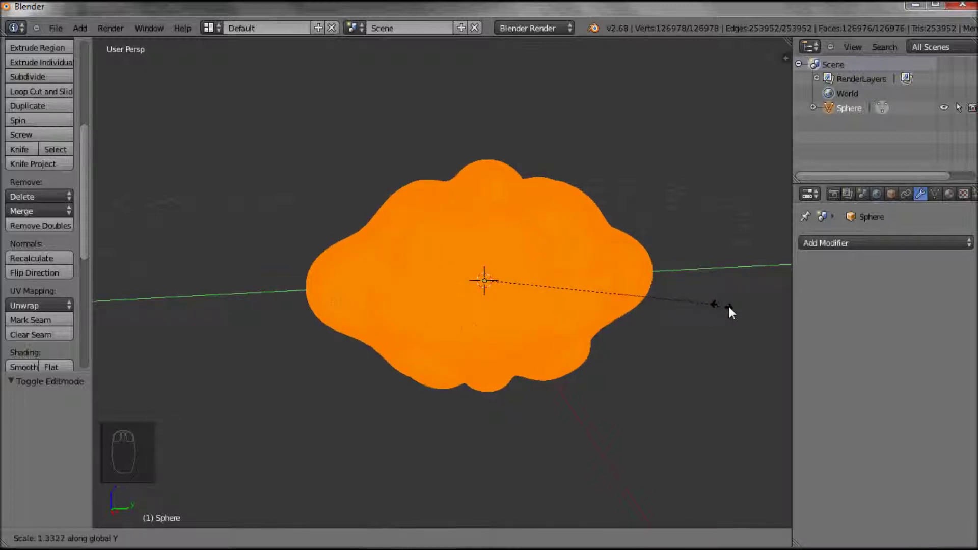
{"action": "left_click", "coordinate": [740, 308]}
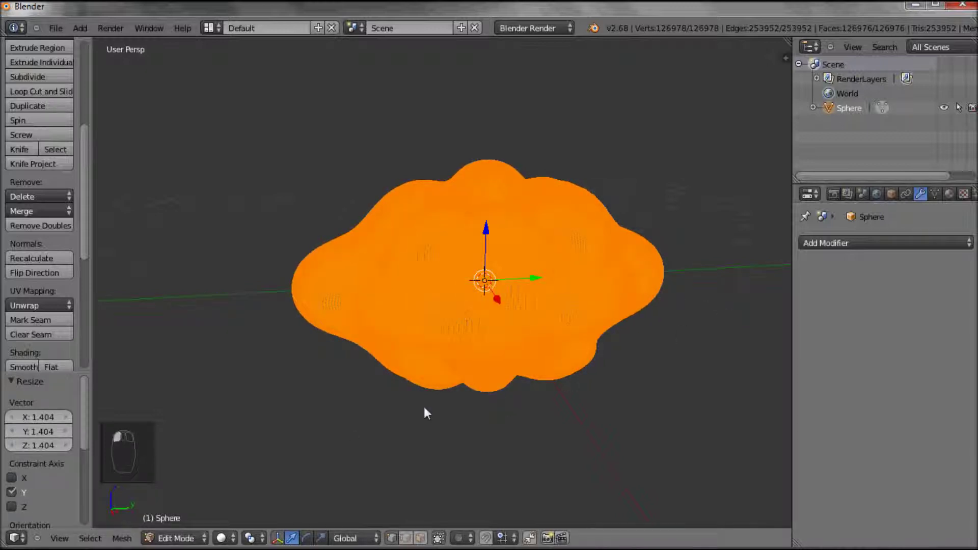
{"action": "left_click", "coordinate": [176, 538]}
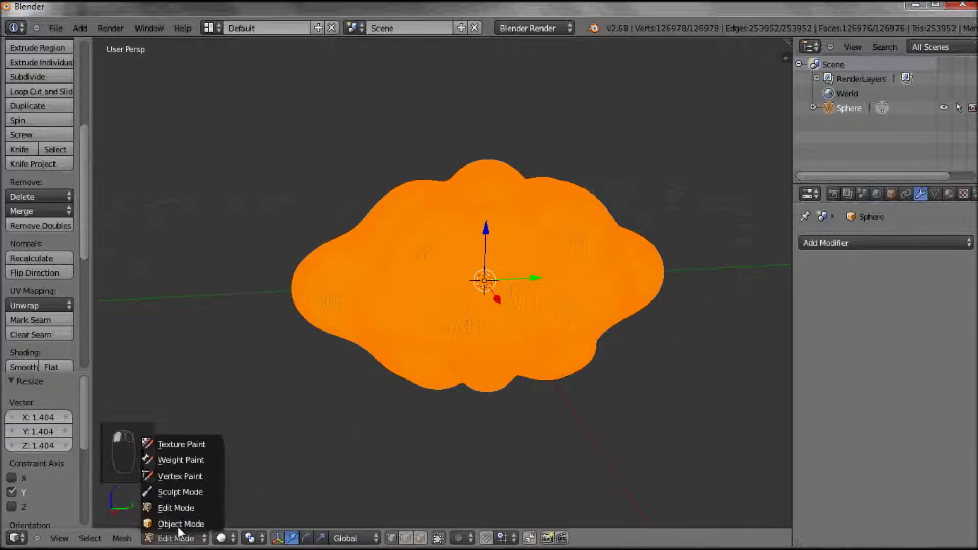
Return to Object Mode and check the cloud in wireframe before restoring solid shading
{"action": "left_click", "coordinate": [177, 523]}
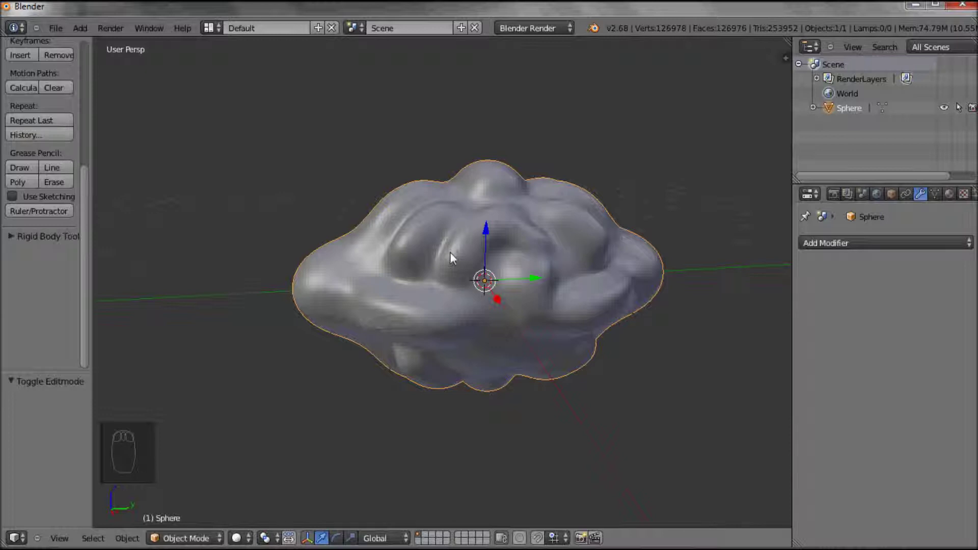
{"action": "mouse_move", "coordinate": [486, 275]}
{"action": "middle_mouse_down"}
{"action": "mouse_move", "coordinate": [524, 301]}
{"action": "mouse_move", "coordinate": [625, 267]}
{"action": "mouse_move", "coordinate": [614, 234]}
{"action": "mouse_move", "coordinate": [550, 221]}
{"action": "mouse_move", "coordinate": [414, 218]}
{"action": "mouse_move", "coordinate": [402, 250]}
{"action": "mouse_move", "coordinate": [426, 246]}
{"action": "mouse_move", "coordinate": [434, 209]}
{"action": "mouse_move", "coordinate": [430, 258]}
{"action": "mouse_move", "coordinate": [526, 263]}
{"action": "middle_mouse_up"}
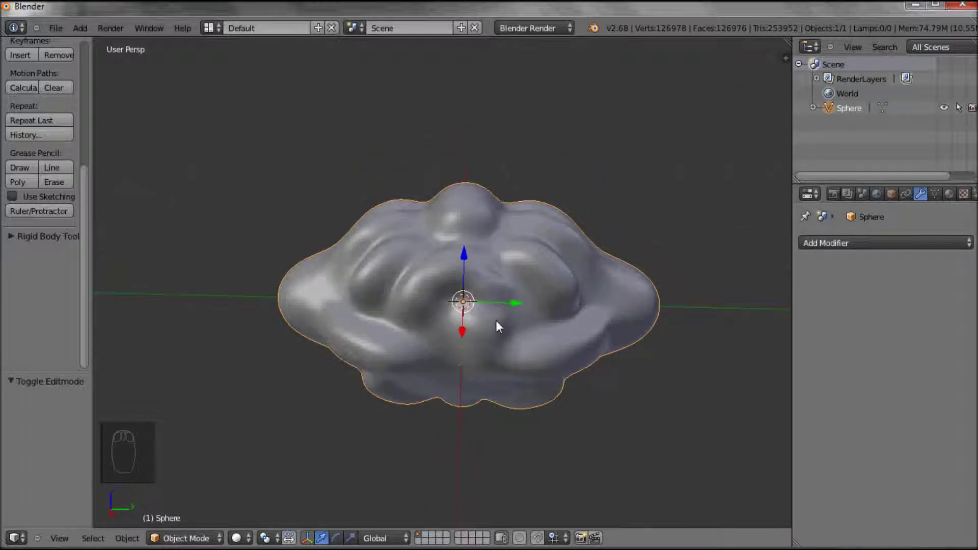
{"action": "key", "text": "z"}
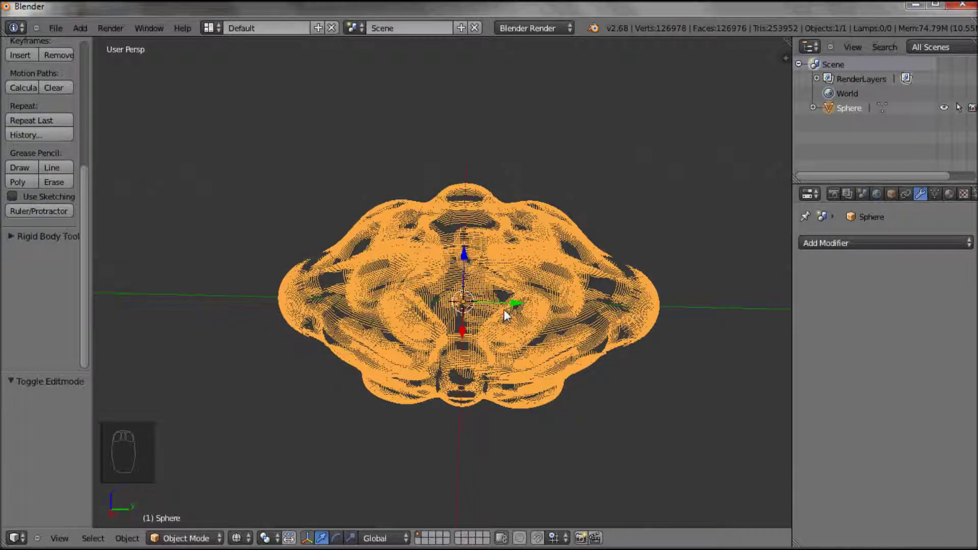
{"action": "key", "text": "z"}
{"action": "left_click", "coordinate": [194, 538]}
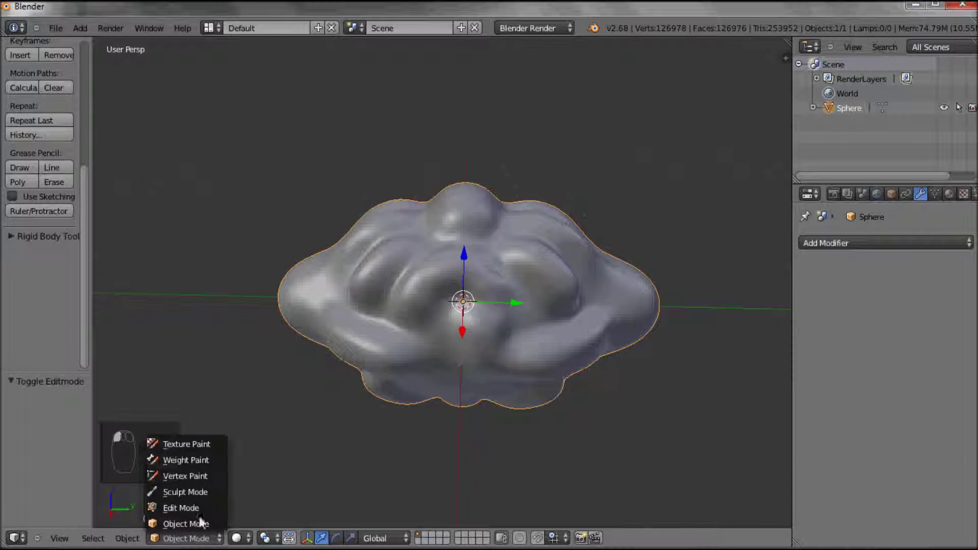
Inspect the cloud's vertices in Edit Mode with everything deselected, then return to Object Mode
{"action": "left_click", "coordinate": [193, 509]}
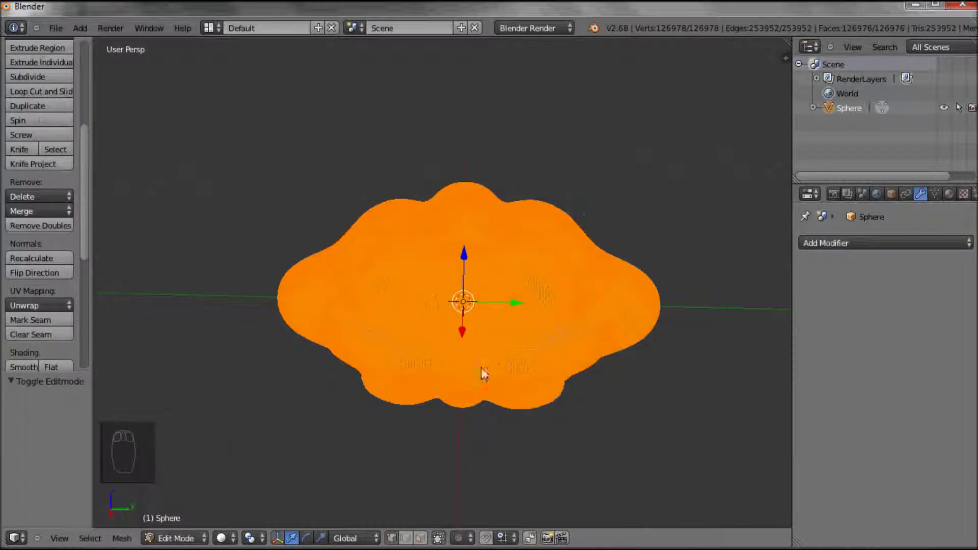
{"action": "scroll", "coordinate": [521, 340], "scroll_direction": "up", "scroll_amount": 2}
{"action": "key", "text": "a"}
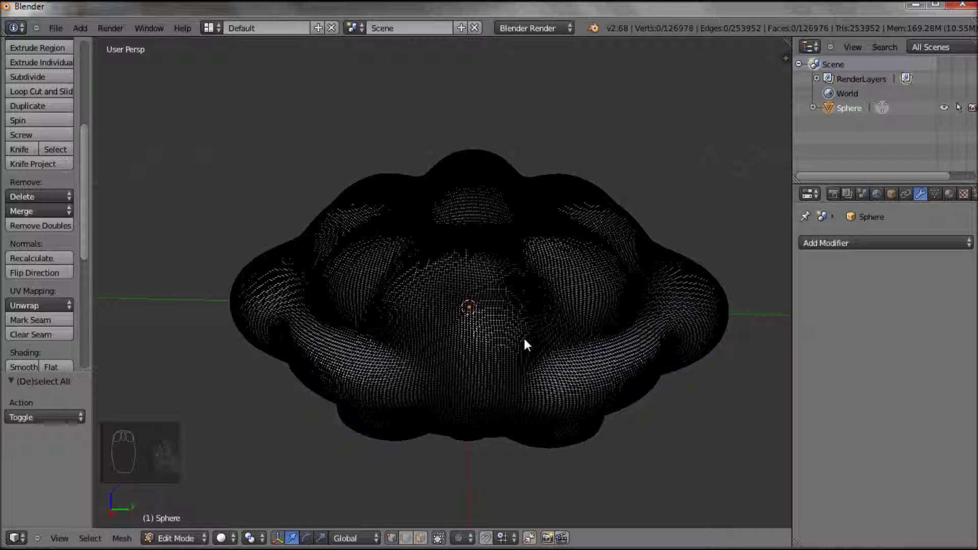
{"action": "middle_click_drag", "start_coordinate": [523, 340], "coordinate": [549, 293]}
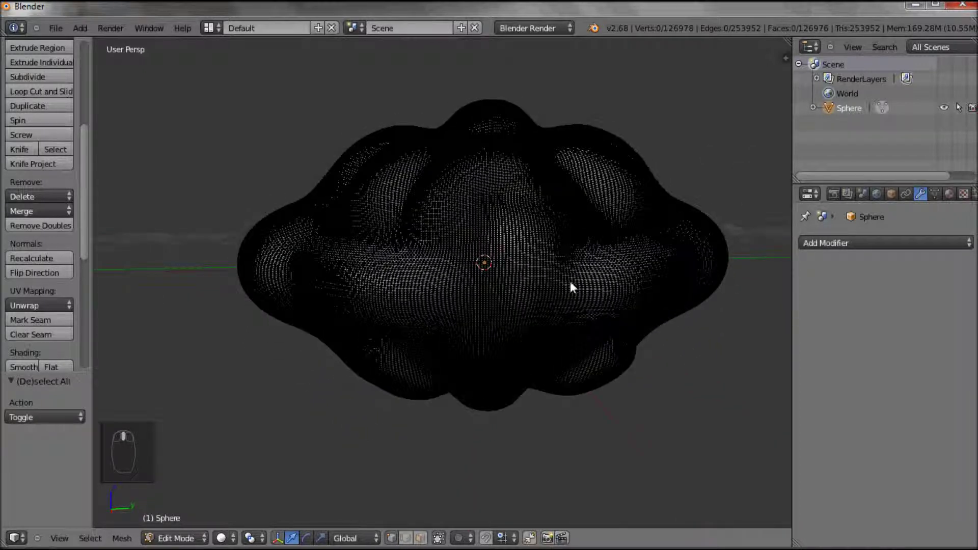
{"action": "right_click", "coordinate": [545, 248]}
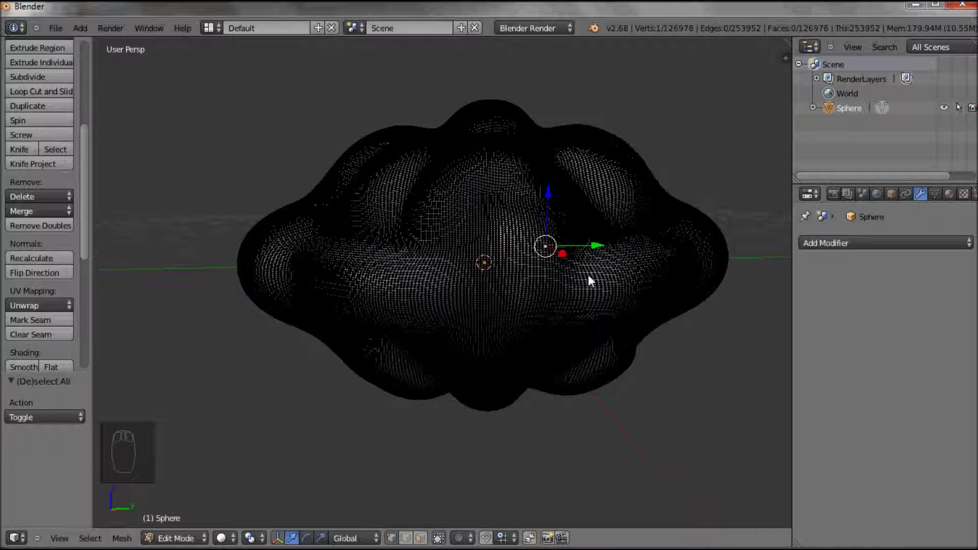
{"action": "key", "text": "a"}
{"action": "key", "text": "Tab"}
{"action": "key", "text": "Tab"}
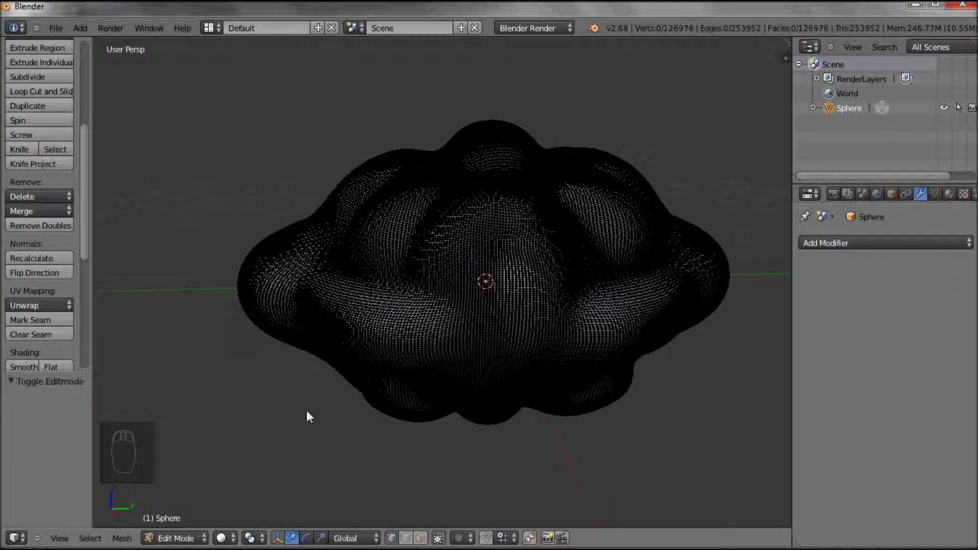
{"action": "left_click", "coordinate": [185, 530]}
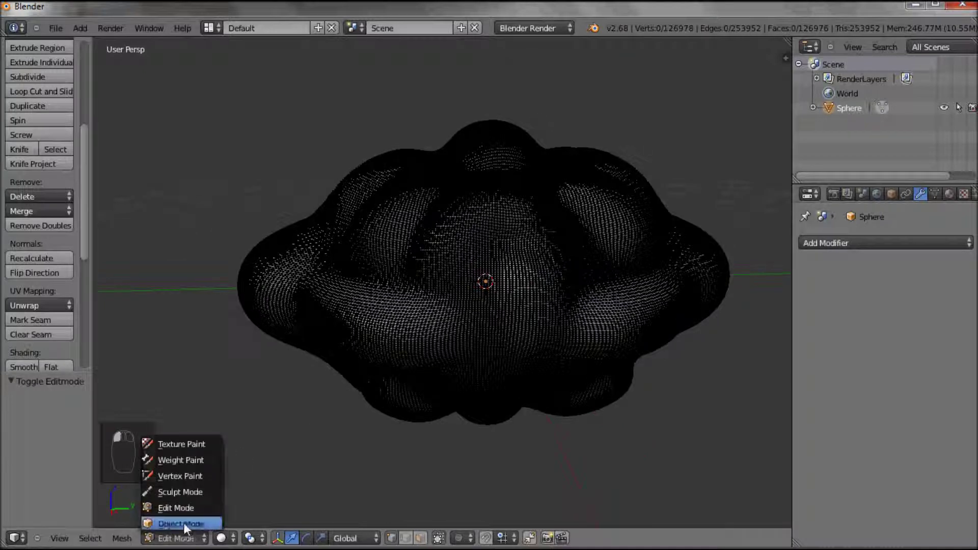
{"action": "left_click", "coordinate": [183, 523]}
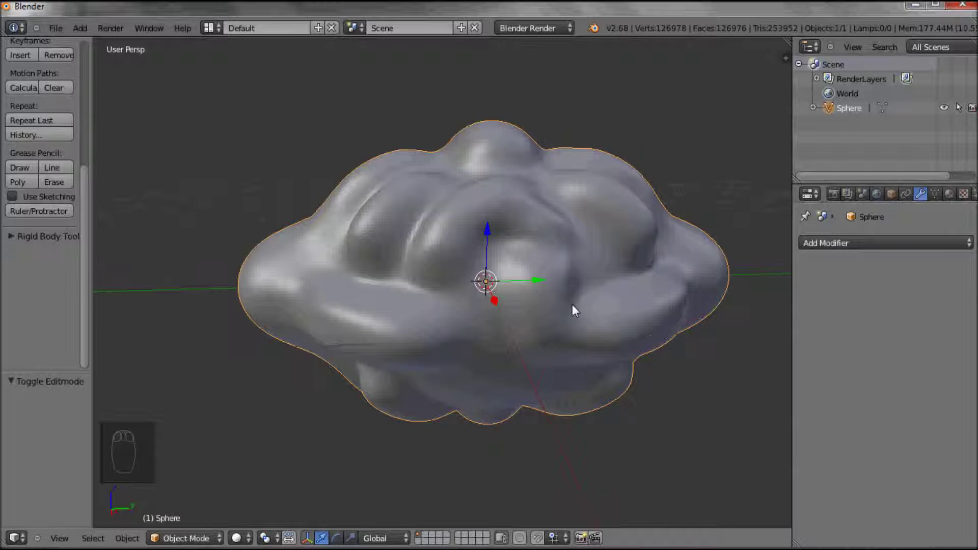
Add a Decimate modifier set to Un-Subdivide with 2 iterations
{"action": "left_click", "coordinate": [844, 243]}
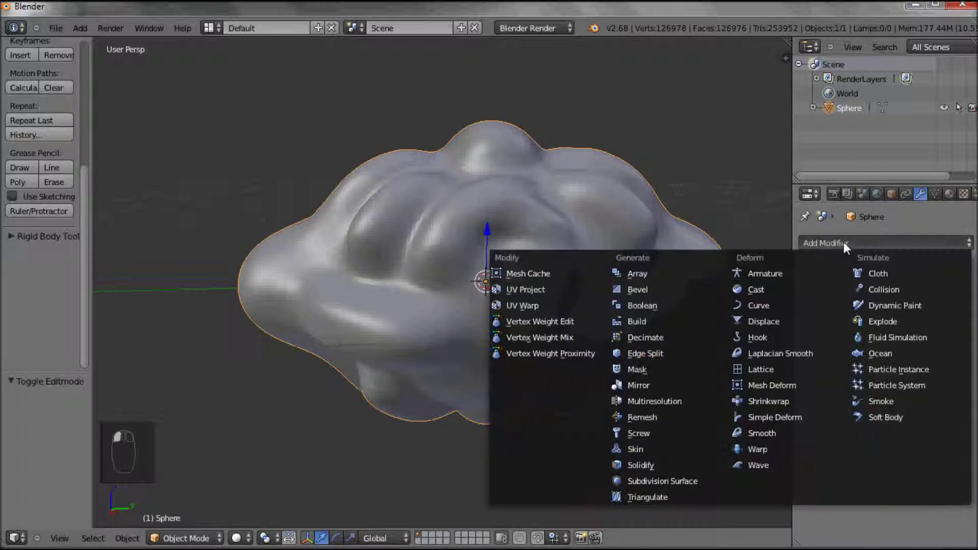
{"action": "left_click", "coordinate": [653, 338]}
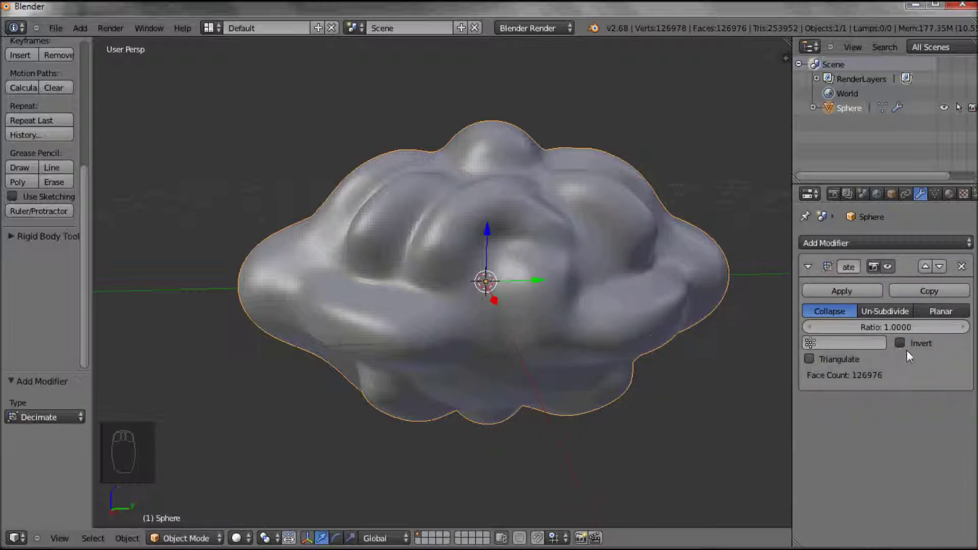
{"action": "left_click", "coordinate": [887, 313]}
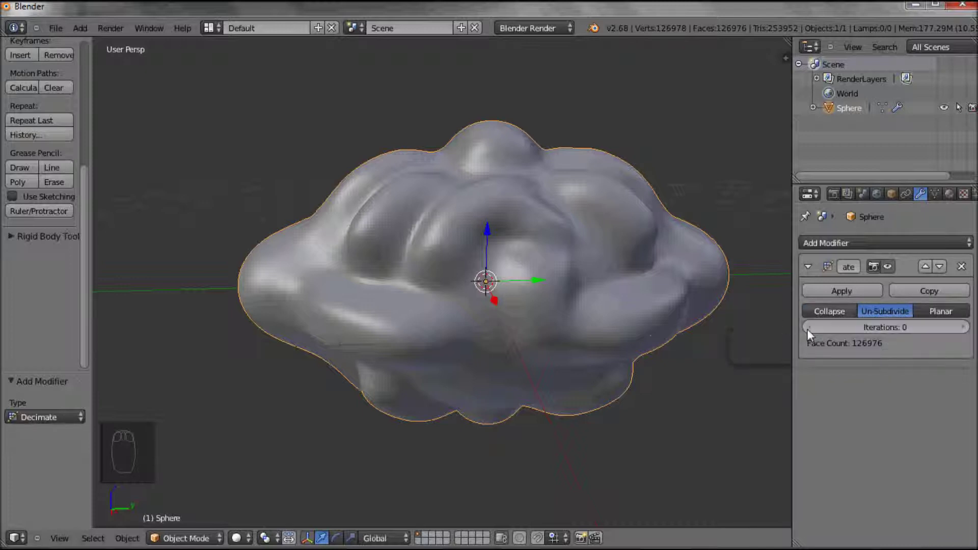
{"action": "left_click", "coordinate": [964, 327]}
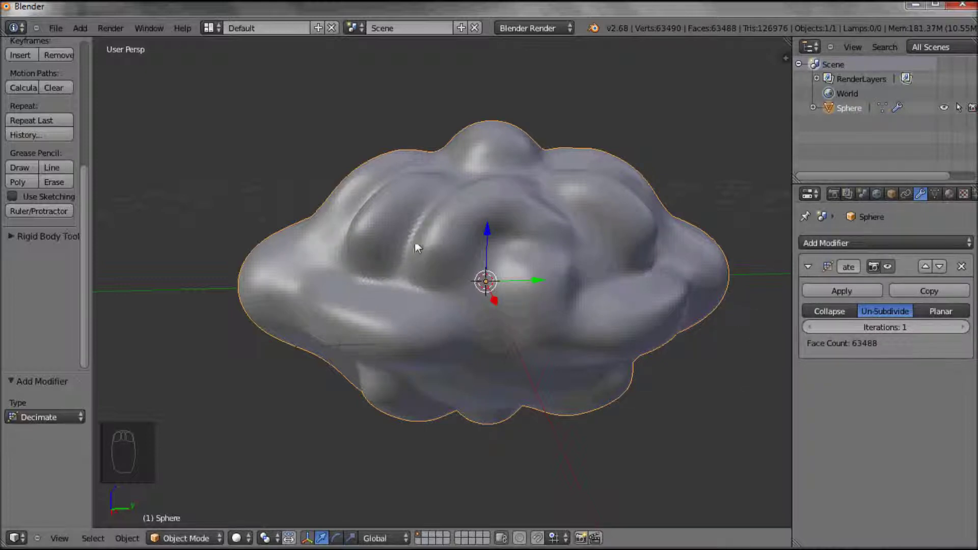
{"action": "left_click", "coordinate": [965, 328]}
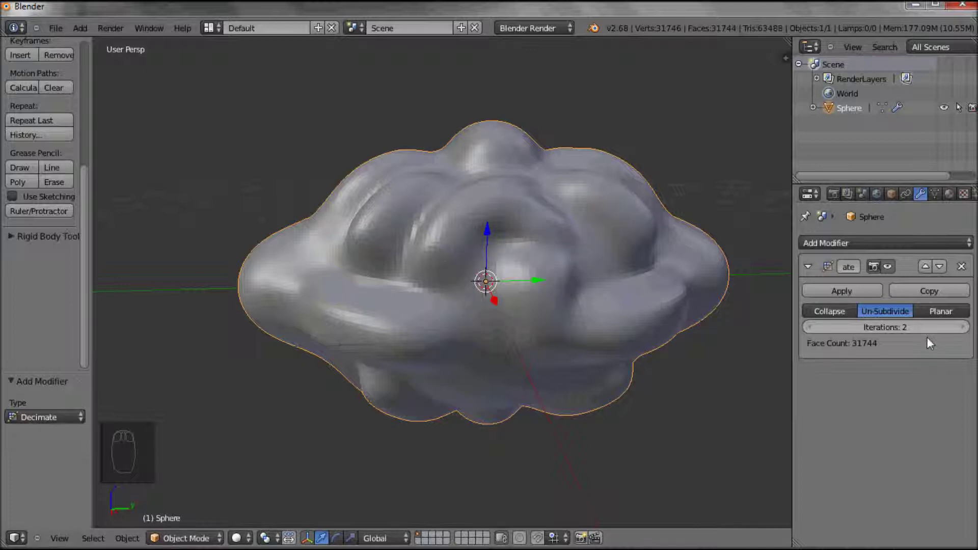
Raise the Un-Subdivide iterations to 5 and apply the Decimate modifier
{"action": "left_click", "coordinate": [963, 327]}
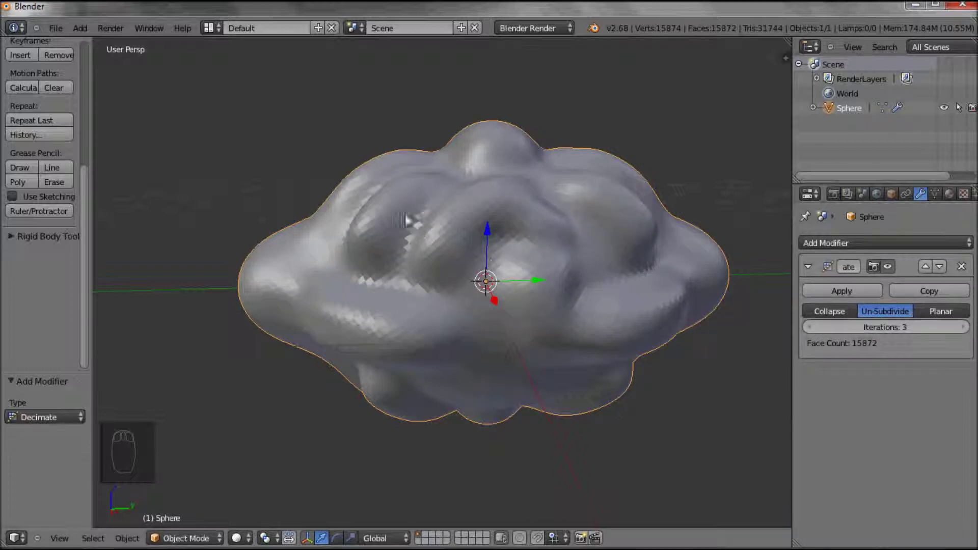
{"action": "mouse_move", "coordinate": [506, 255]}
{"action": "middle_mouse_down"}
{"action": "mouse_move", "coordinate": [497, 297]}
{"action": "mouse_move", "coordinate": [503, 273]}
{"action": "middle_mouse_up"}
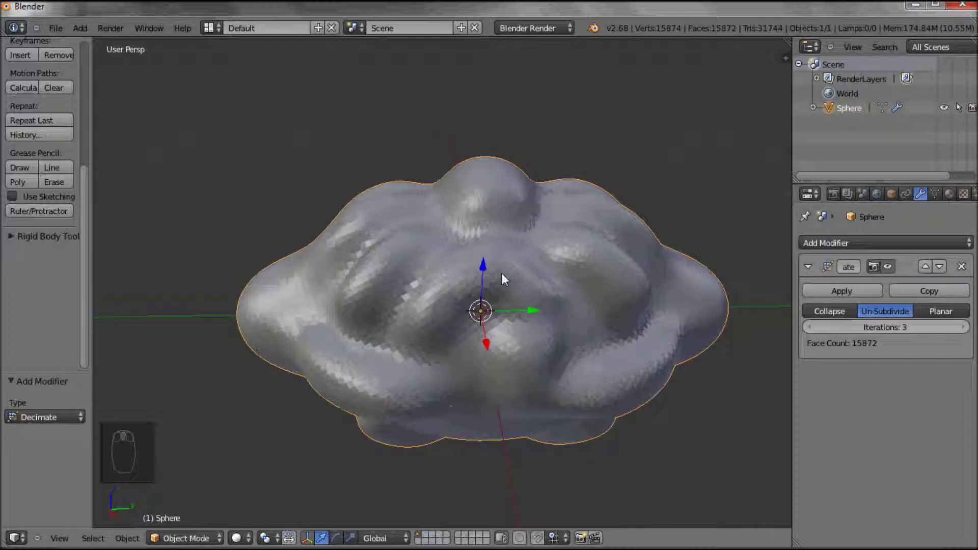
{"action": "left_click", "coordinate": [964, 330]}
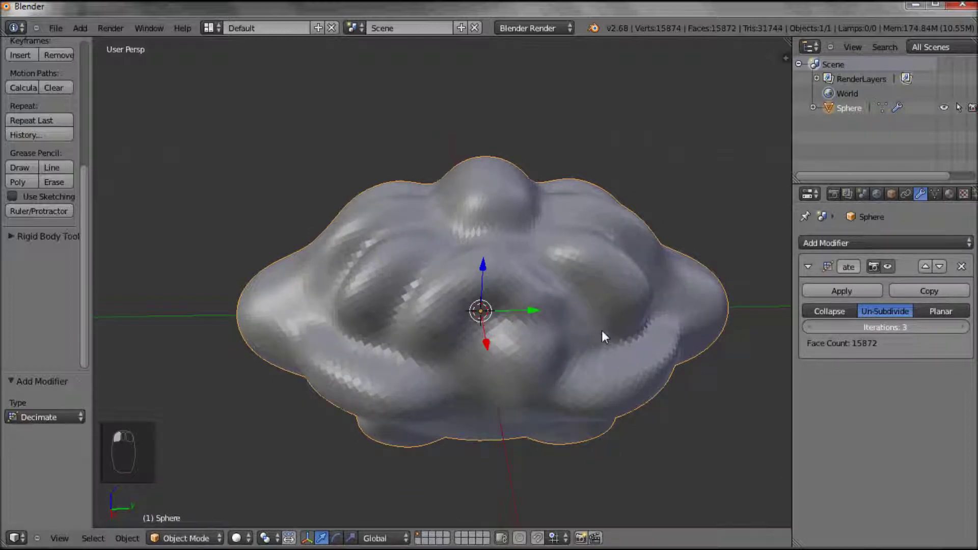
{"action": "mouse_move", "coordinate": [551, 330]}
{"action": "middle_mouse_down"}
{"action": "mouse_move", "coordinate": [550, 279]}
{"action": "mouse_move", "coordinate": [529, 280]}
{"action": "mouse_move", "coordinate": [517, 299]}
{"action": "mouse_move", "coordinate": [537, 323]}
{"action": "mouse_move", "coordinate": [554, 316]}
{"action": "mouse_move", "coordinate": [552, 340]}
{"action": "middle_mouse_up"}
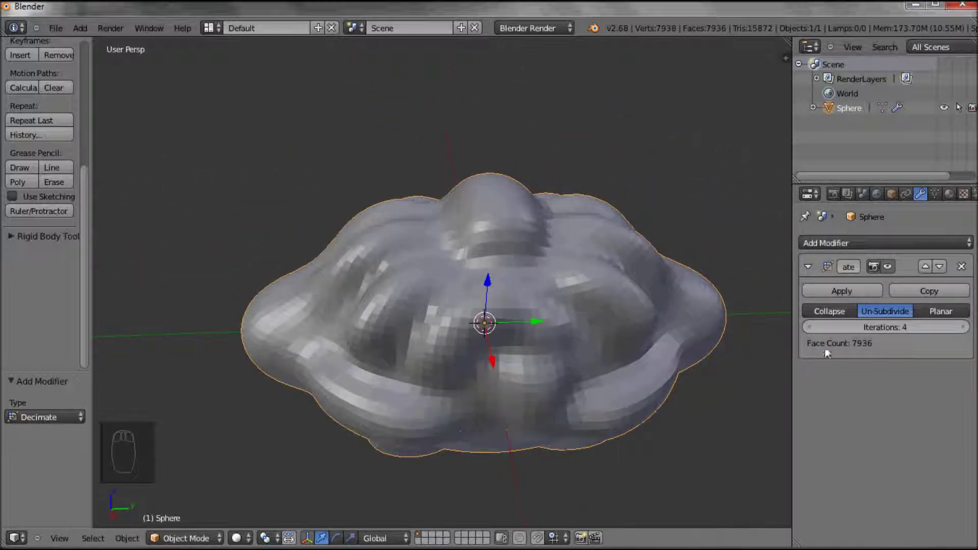
{"action": "left_click", "coordinate": [962, 327]}
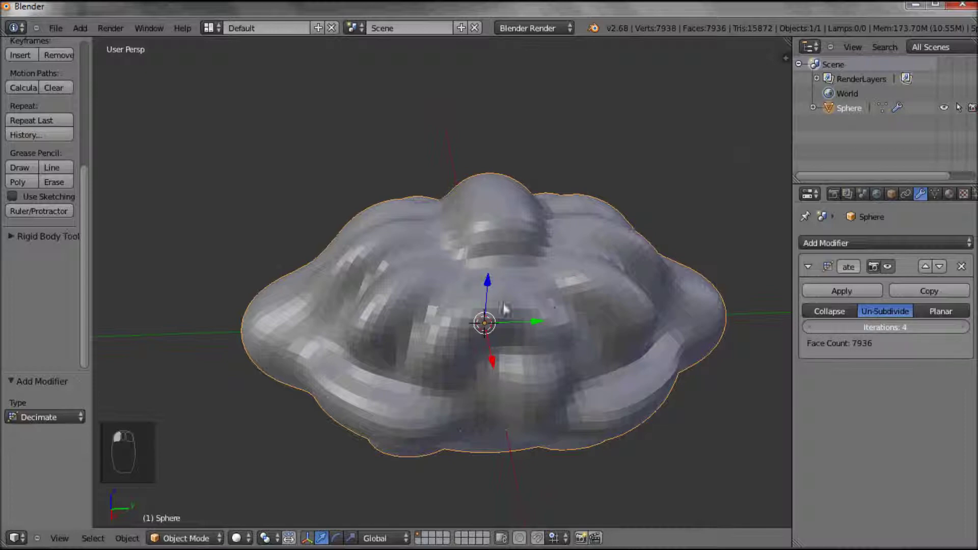
{"action": "mouse_move", "coordinate": [520, 308]}
{"action": "middle_mouse_down"}
{"action": "mouse_move", "coordinate": [513, 243]}
{"action": "mouse_move", "coordinate": [511, 289]}
{"action": "mouse_move", "coordinate": [525, 301]}
{"action": "middle_mouse_up"}
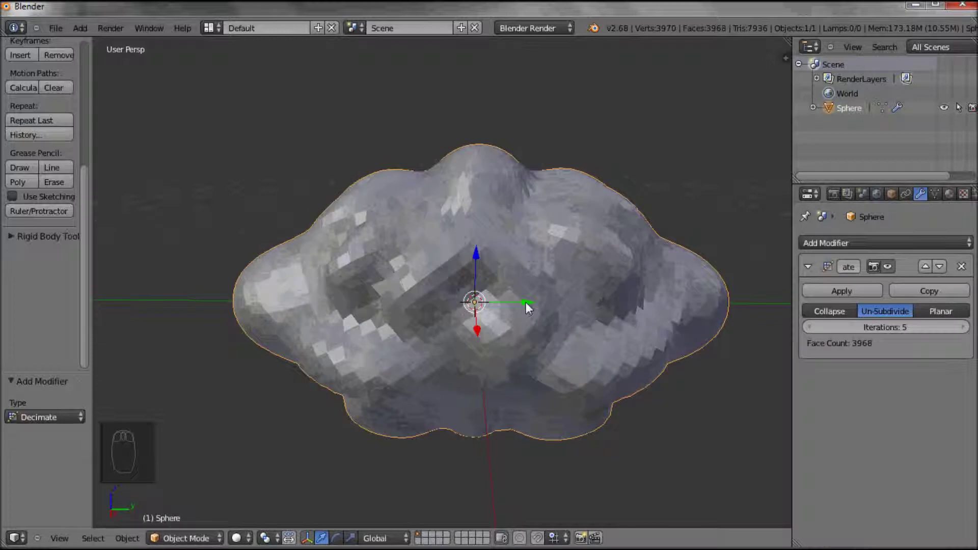
{"action": "left_click", "coordinate": [842, 291]}
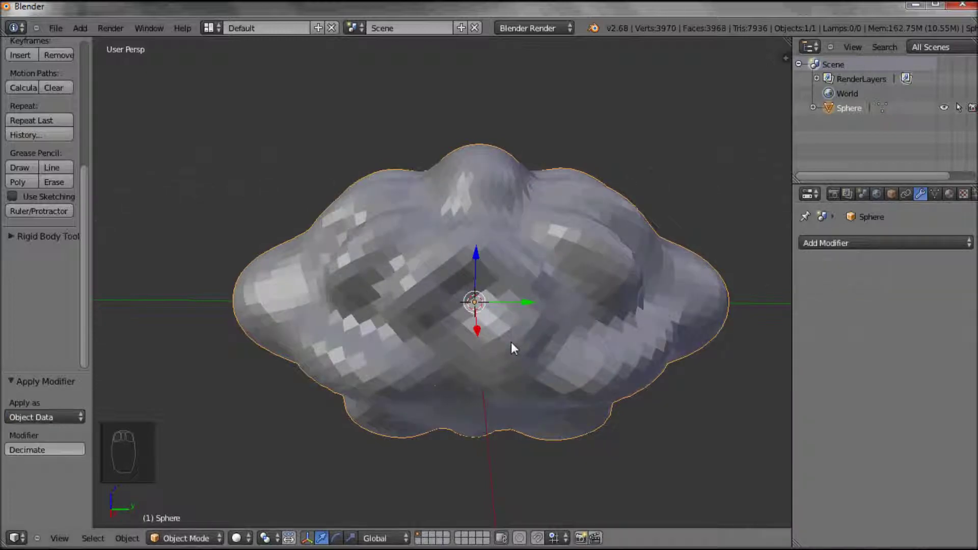
Inspect the decimated 3,968-face wireframe in Edit Mode, then return to Object Mode
{"action": "left_click", "coordinate": [186, 539]}
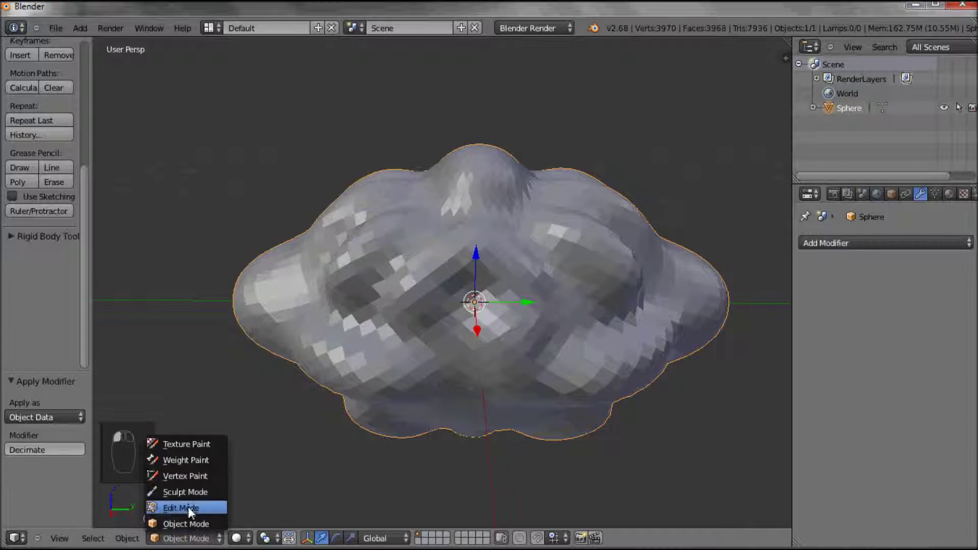
{"action": "left_click", "coordinate": [181, 508]}
{"action": "middle_click_drag", "start_coordinate": [589, 350], "coordinate": [540, 295]}
{"action": "middle_click_drag", "start_coordinate": [480, 240], "coordinate": [481, 254]}
{"action": "left_click", "coordinate": [178, 538]}
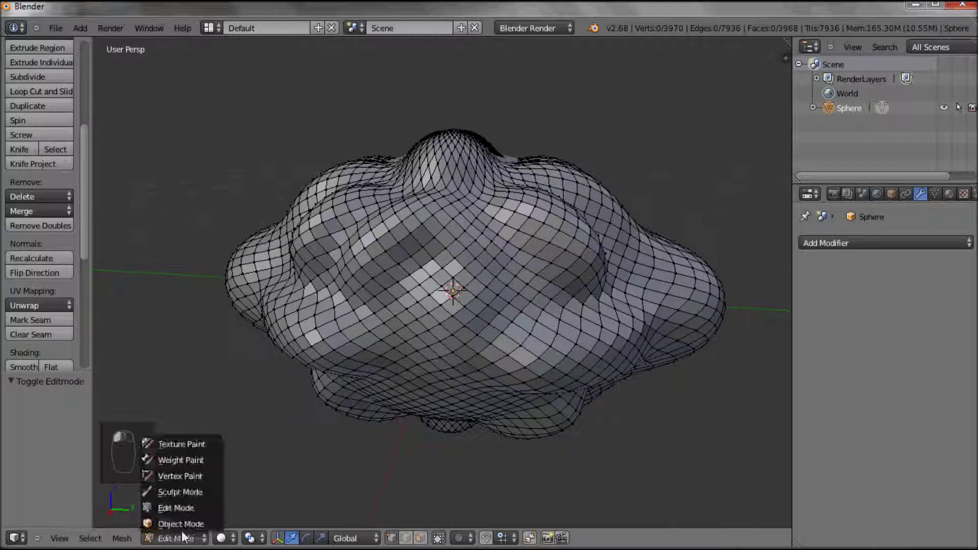
{"action": "left_click", "coordinate": [183, 525]}
{"action": "middle_click_drag", "start_coordinate": [400, 306], "coordinate": [452, 273]}
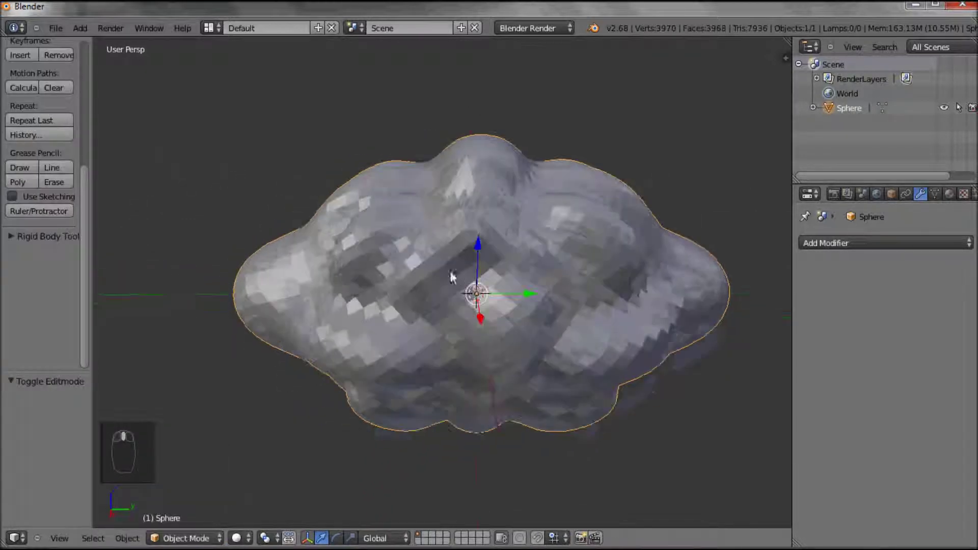
{"action": "left_click", "coordinate": [184, 538]}
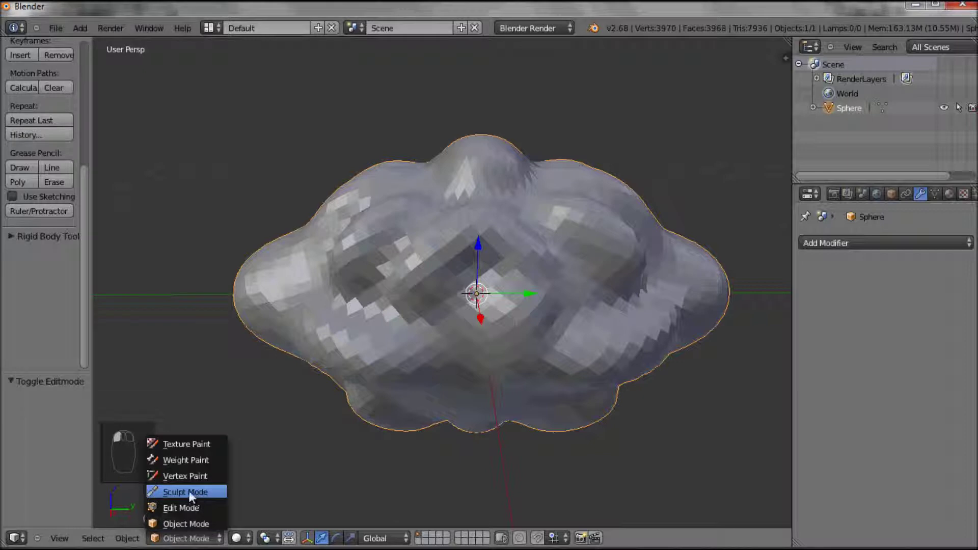
{"action": "left_click", "coordinate": [186, 523]}
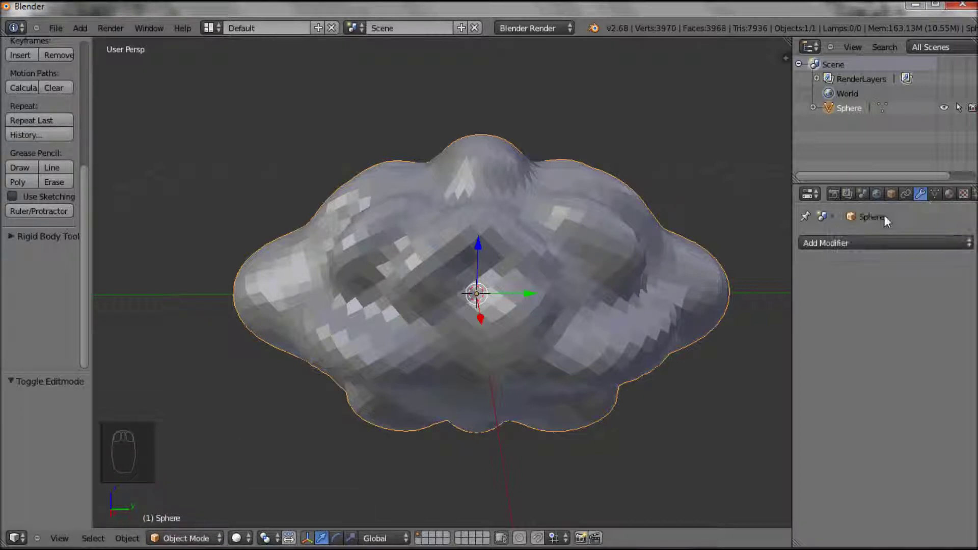
{"action": "left_click", "coordinate": [855, 243]}
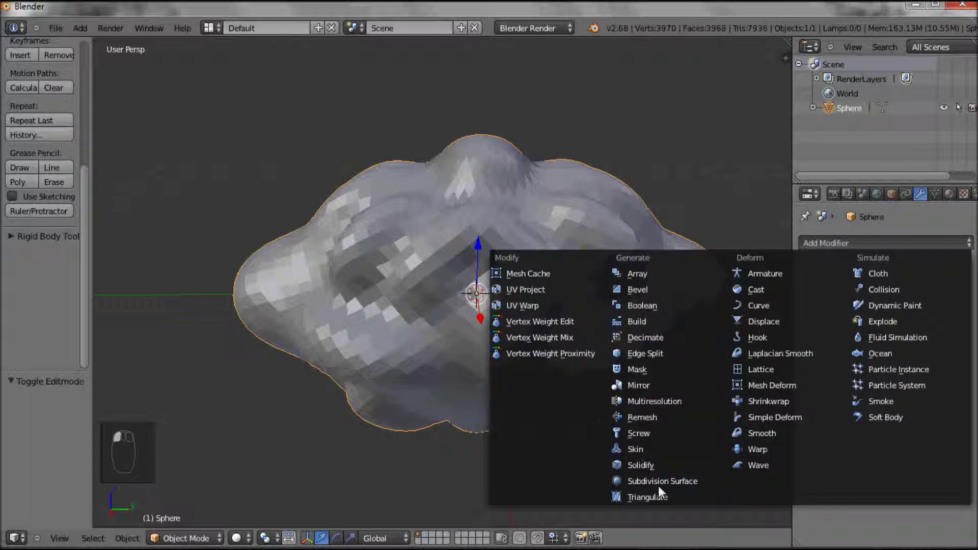